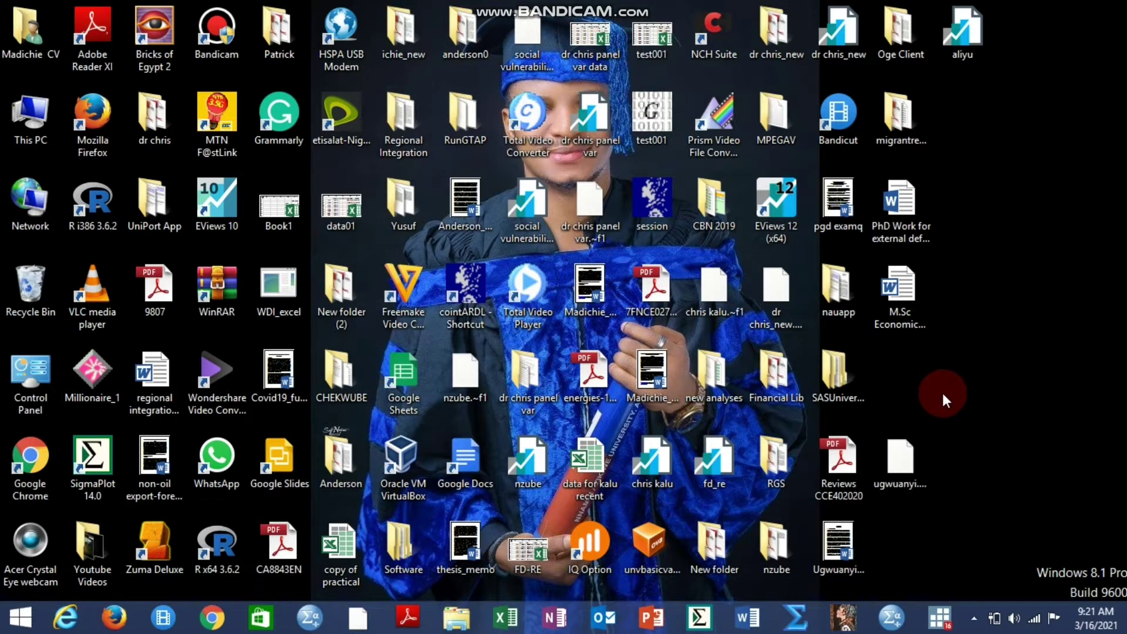
Step: Launch gretl from the taskbar and maximize its window
click(900, 461)
click(920, 407)
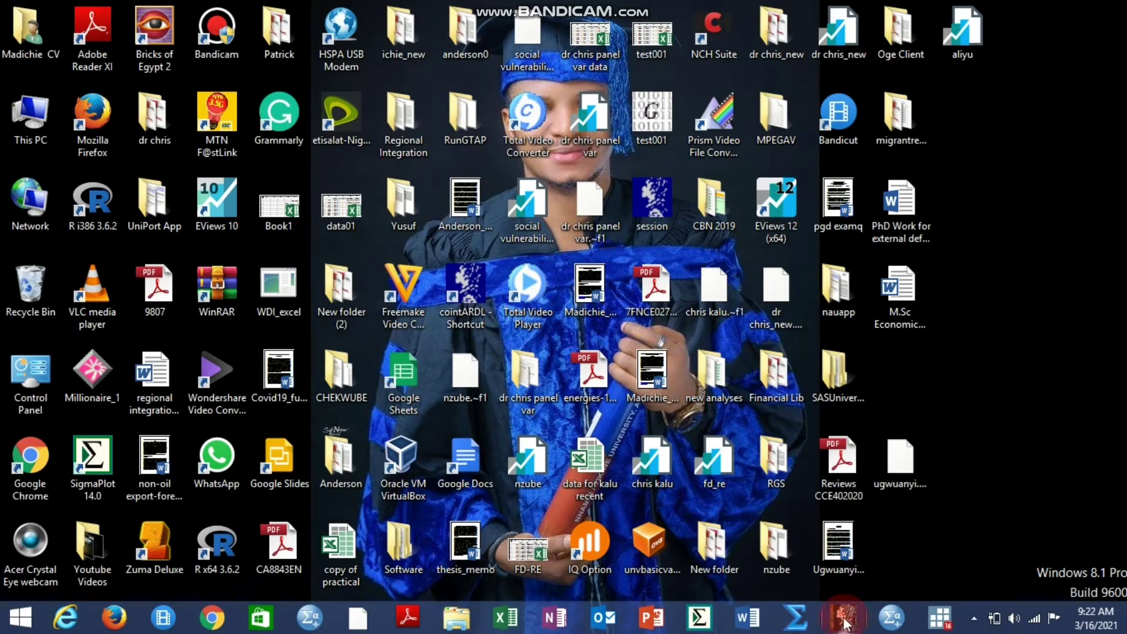
click(843, 618)
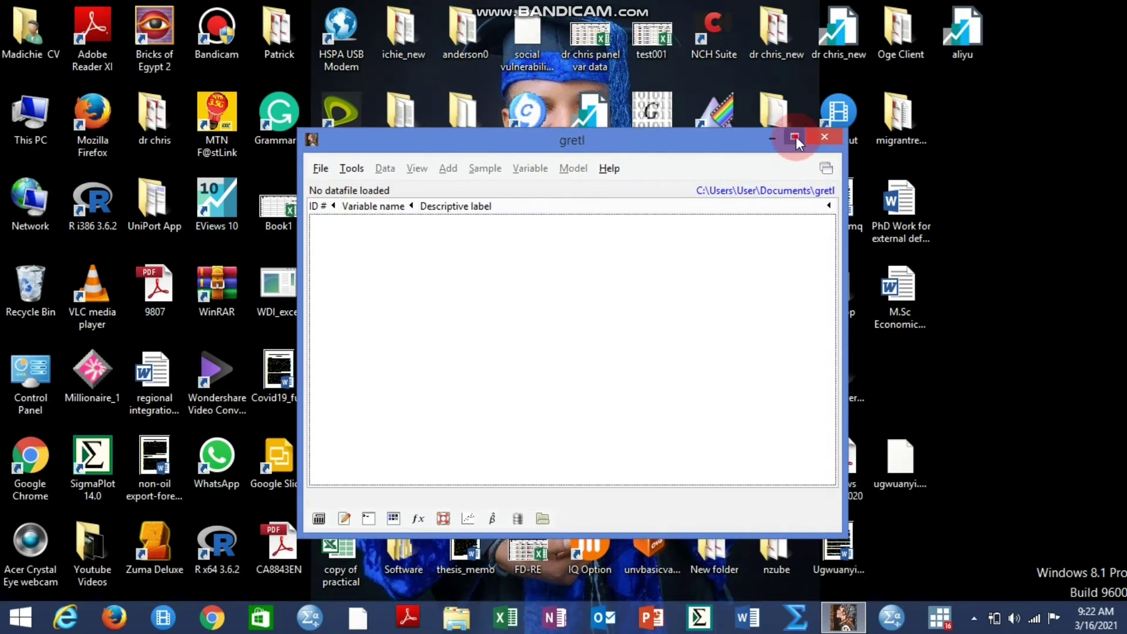
click(795, 137)
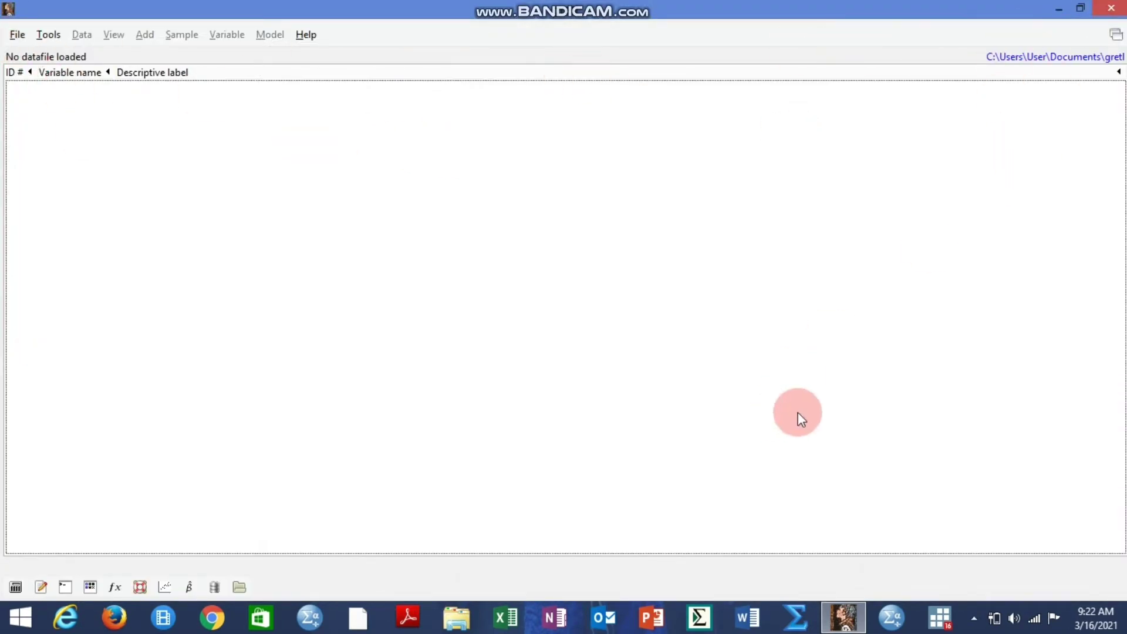
Step: Hide gretl to show the desktop, then restore its main window from the taskbar
click(18, 35)
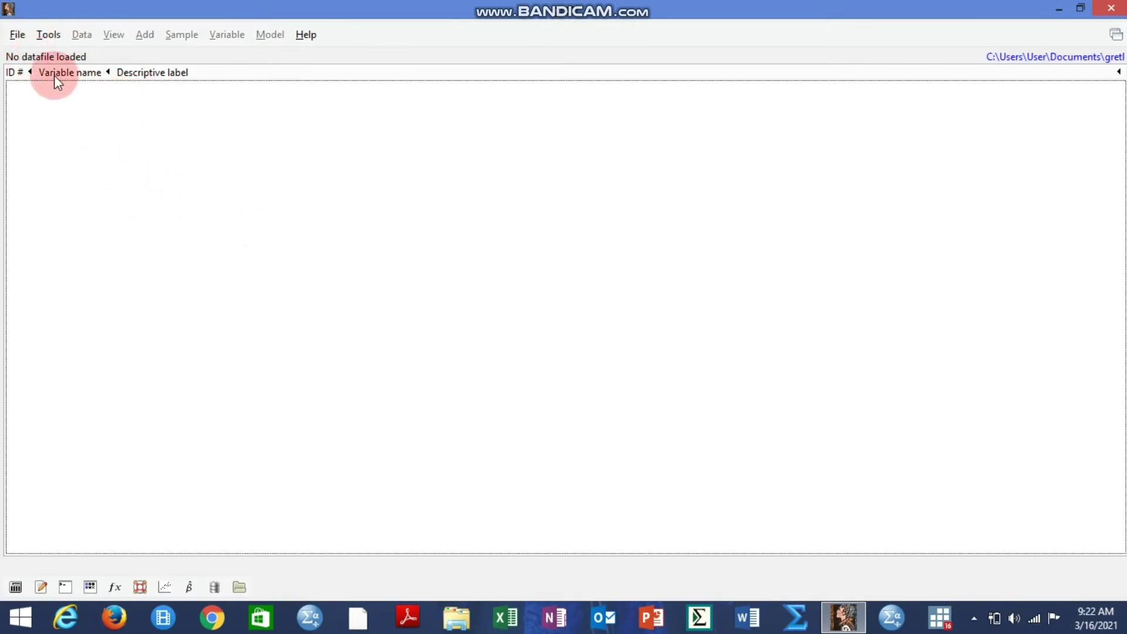
click(14, 34)
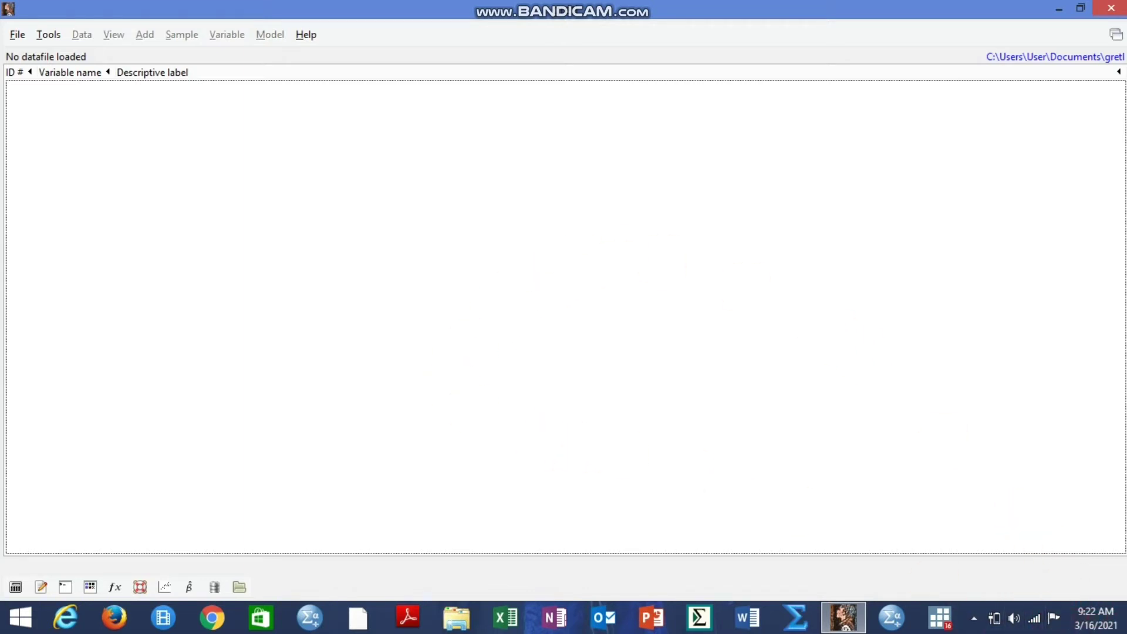
click(1124, 620)
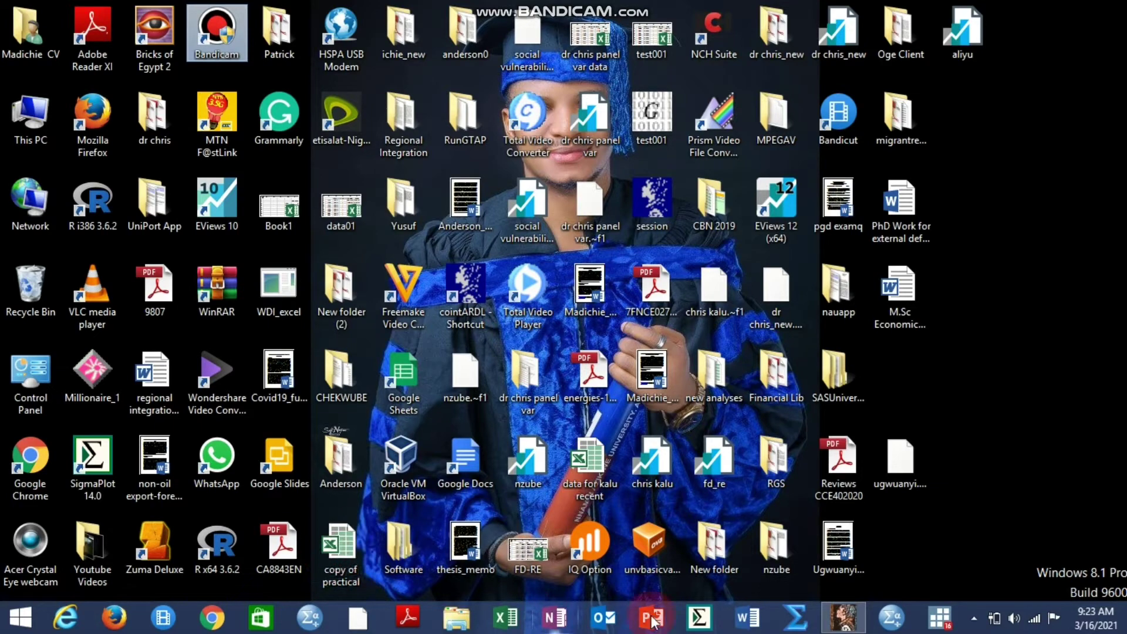
click(844, 616)
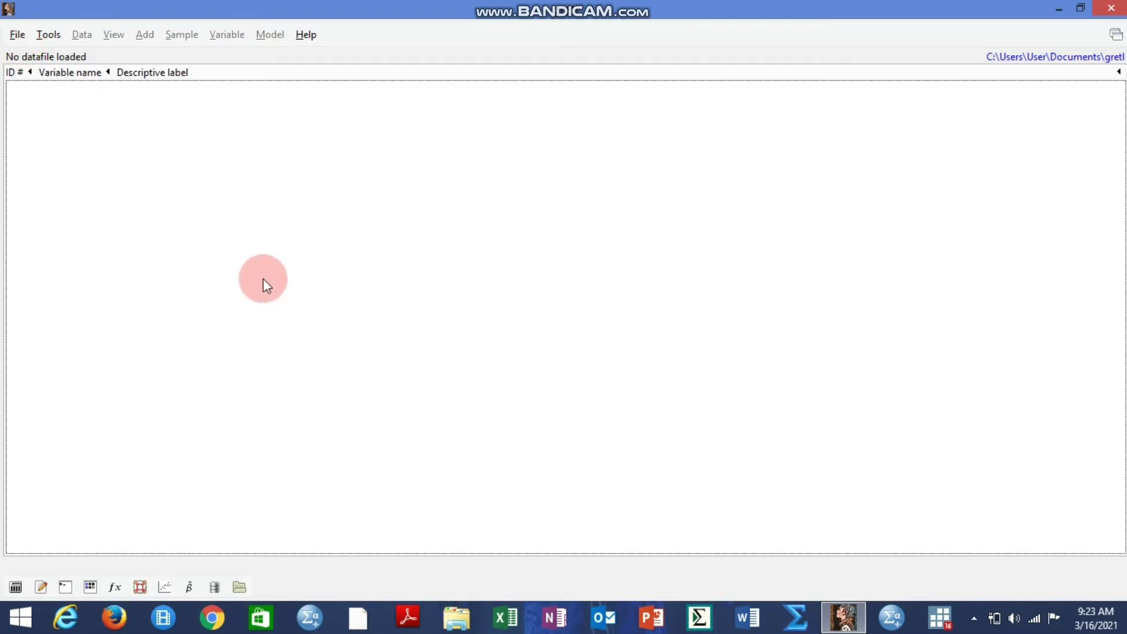
Step: Bring up the user data file dialog from File > Open data > User file
click(17, 34)
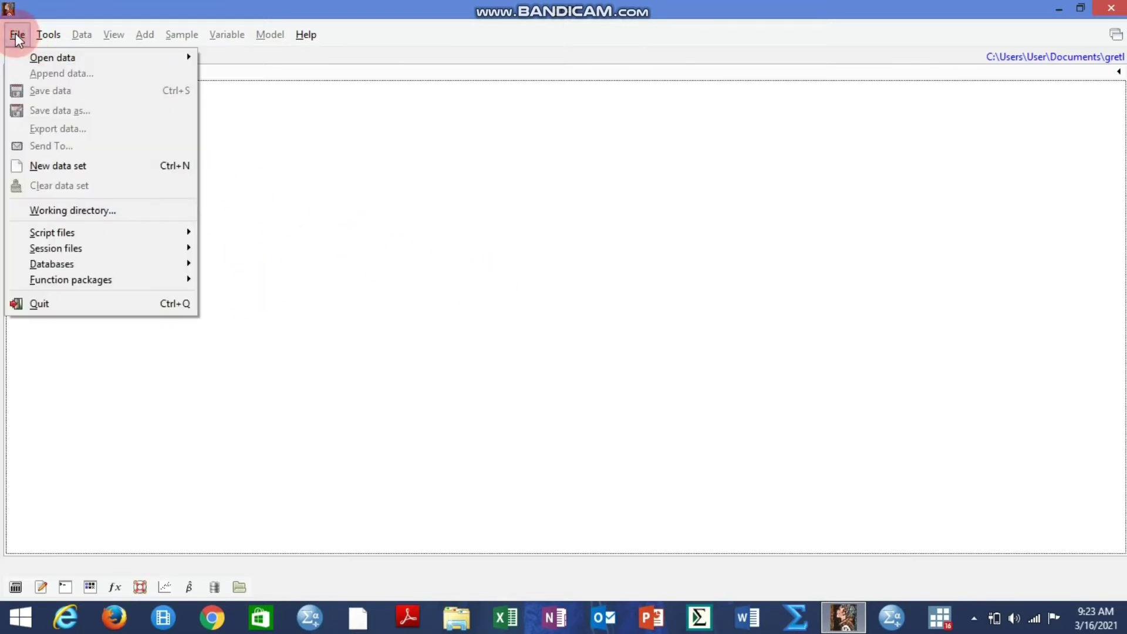
mouse_move(54, 58)
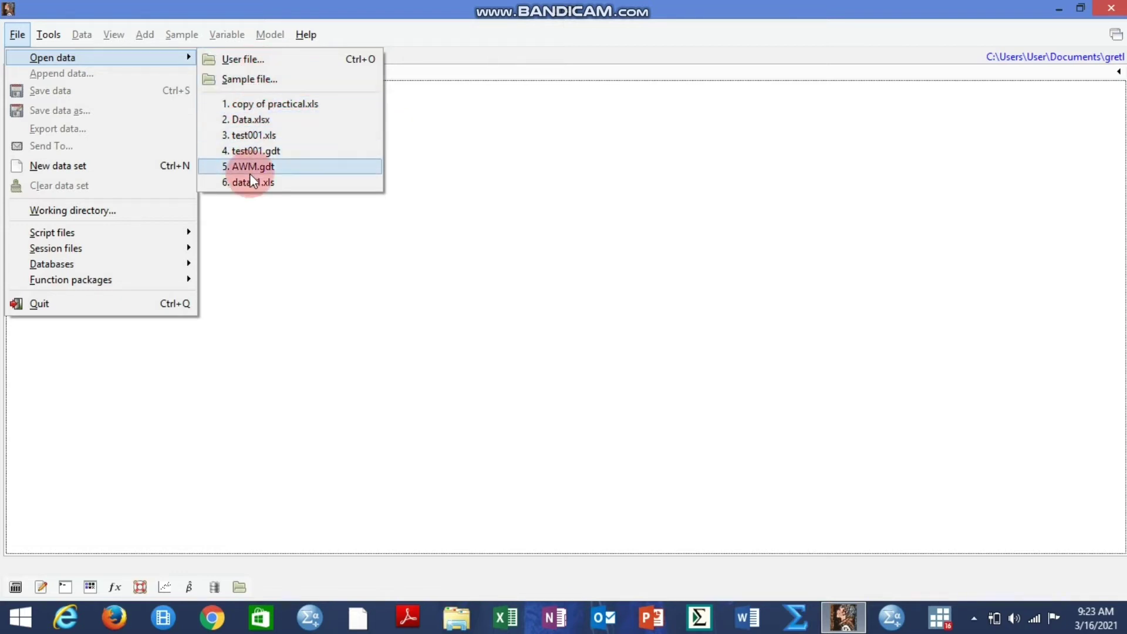
click(262, 61)
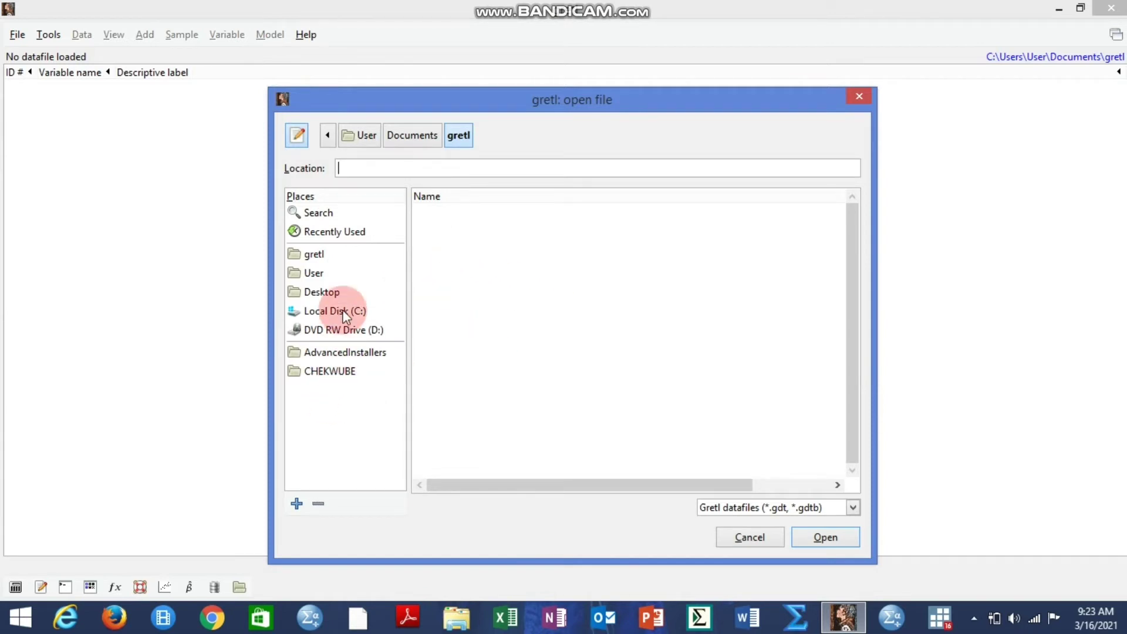
Step: Go to the Desktop folder and try typing 'doc' and 'um' in the Location field
click(328, 292)
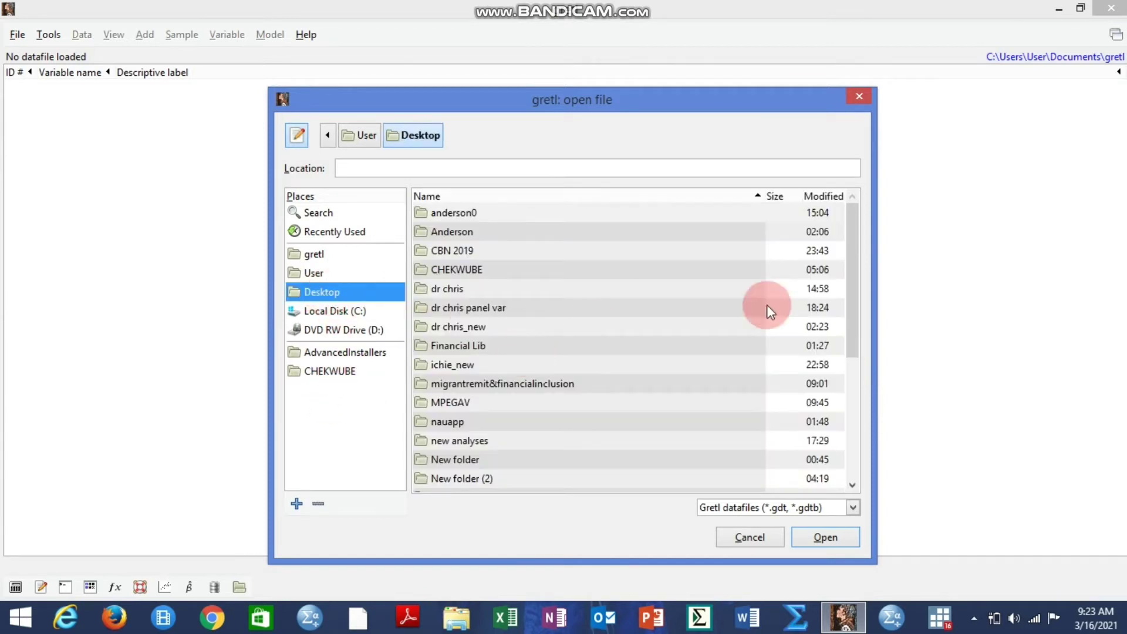
drag(846, 321, 827, 481)
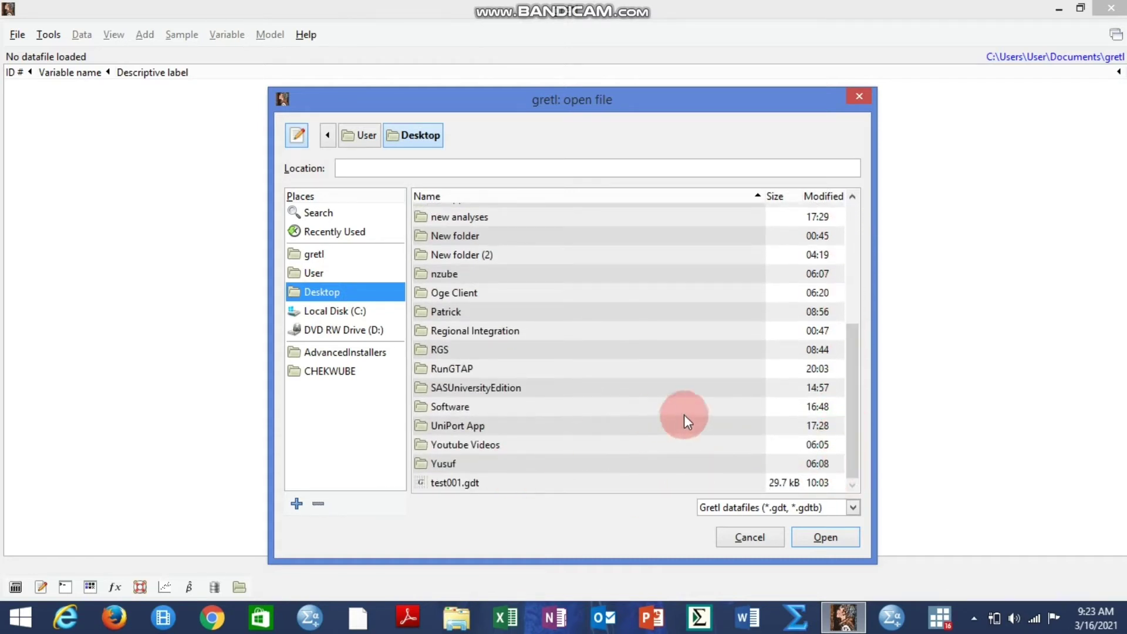
drag(847, 422, 875, 442)
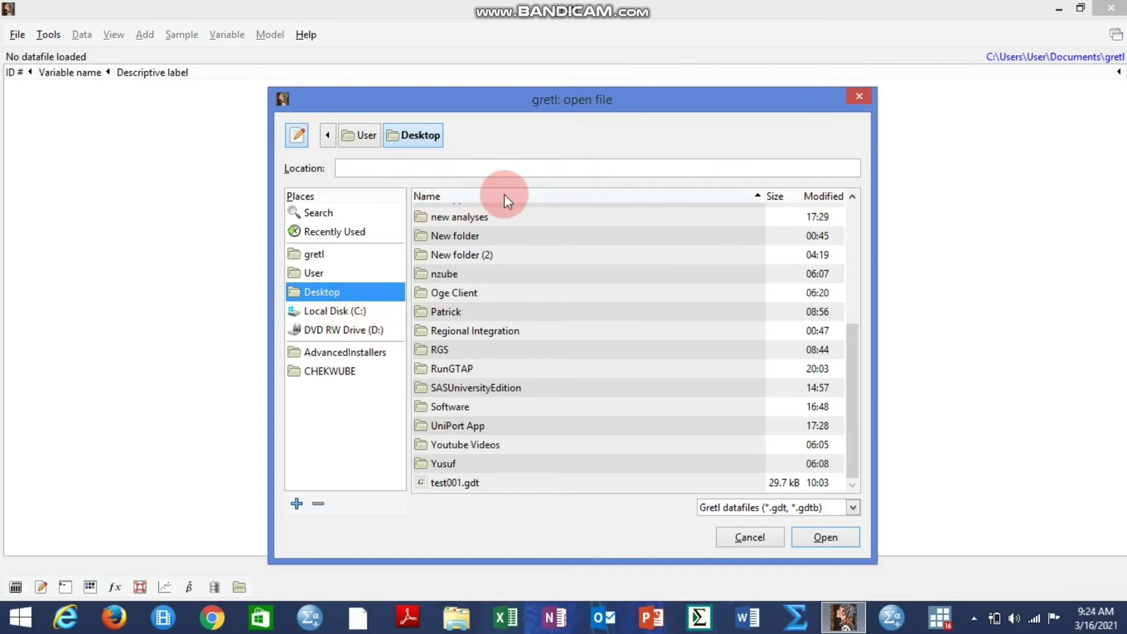
click(555, 162)
text(d)
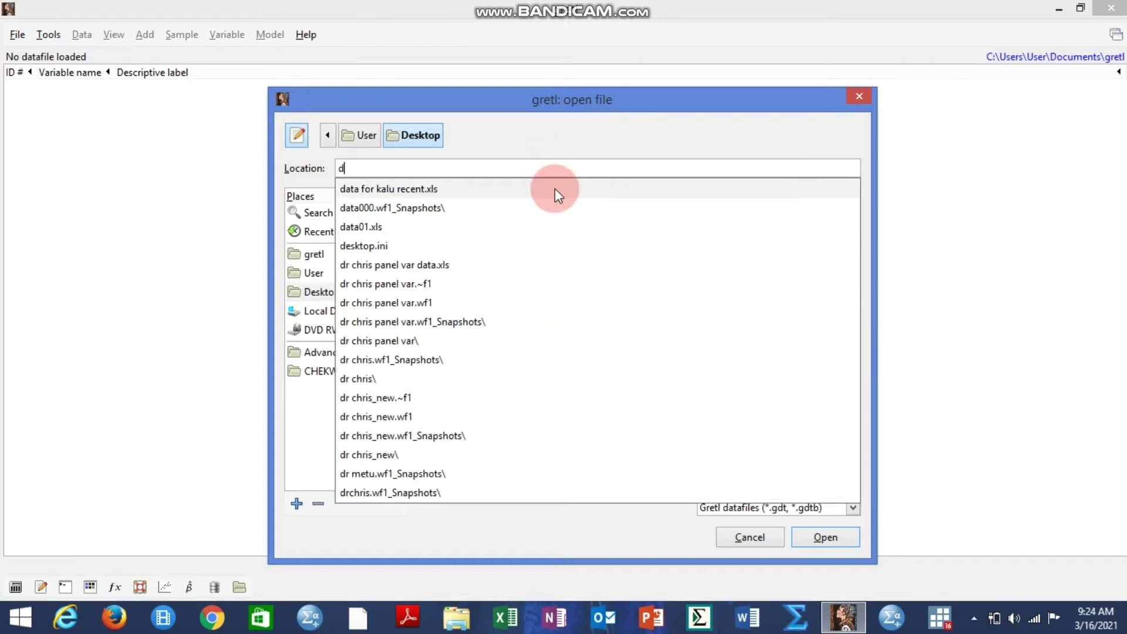
text(oc)
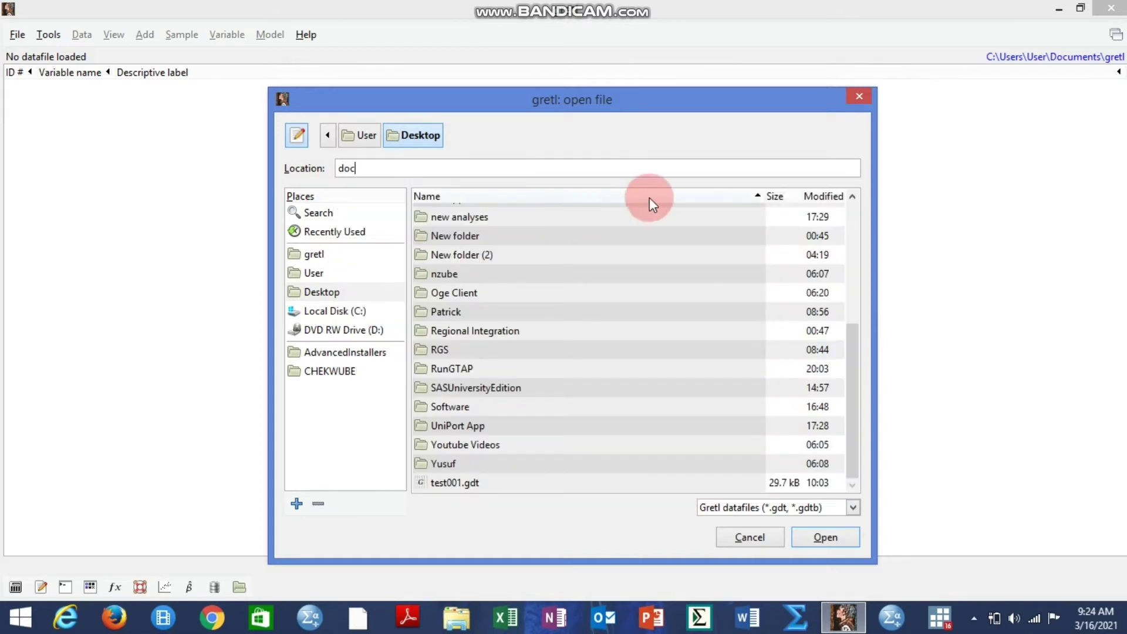
drag(858, 434, 834, 208)
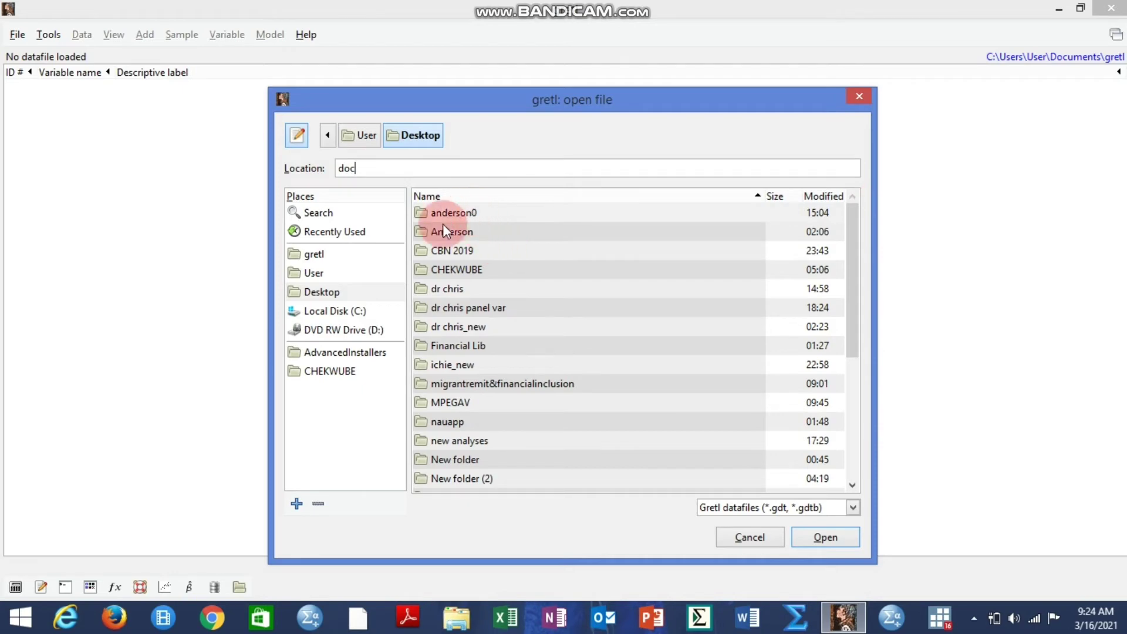
text(u)
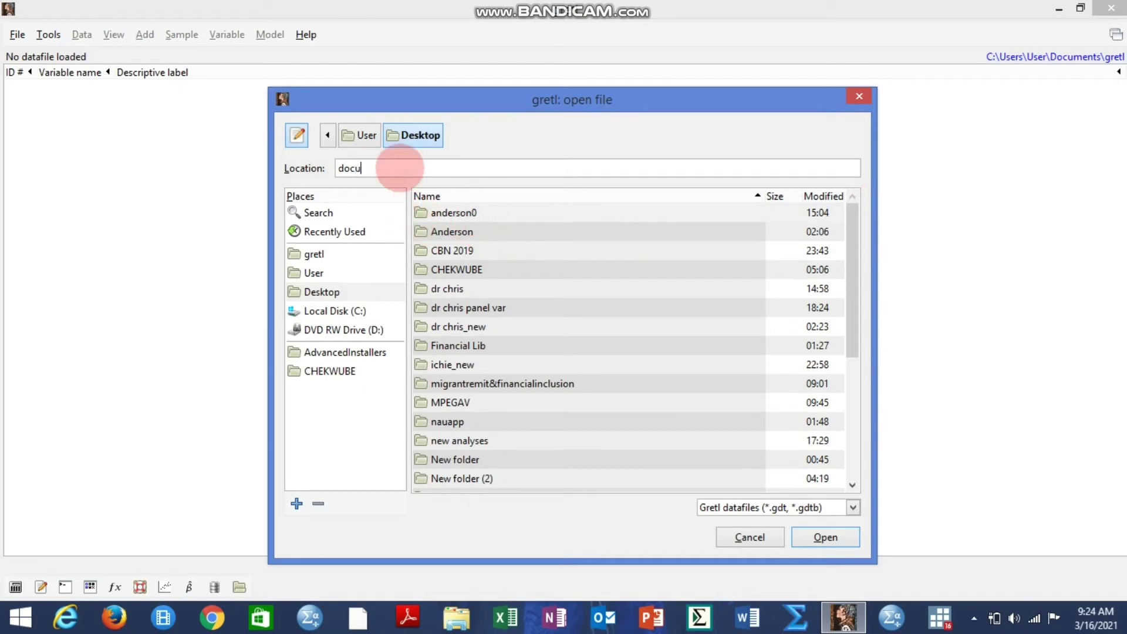
text(m)
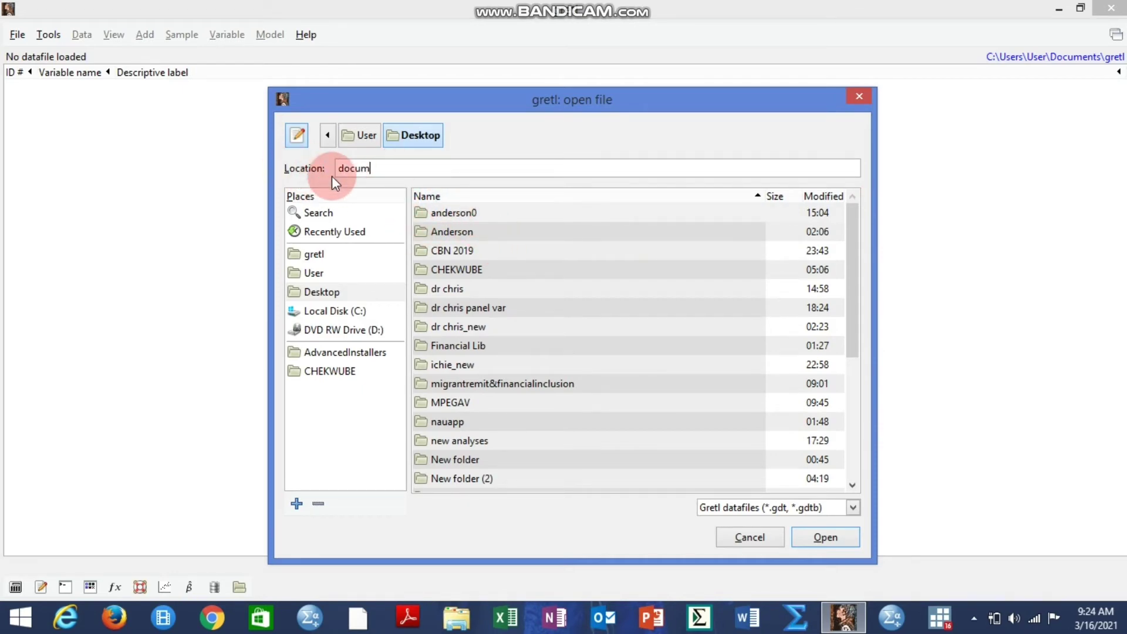
Step: Step up through the User and Users folders in the path bar, then return to Desktop
click(327, 137)
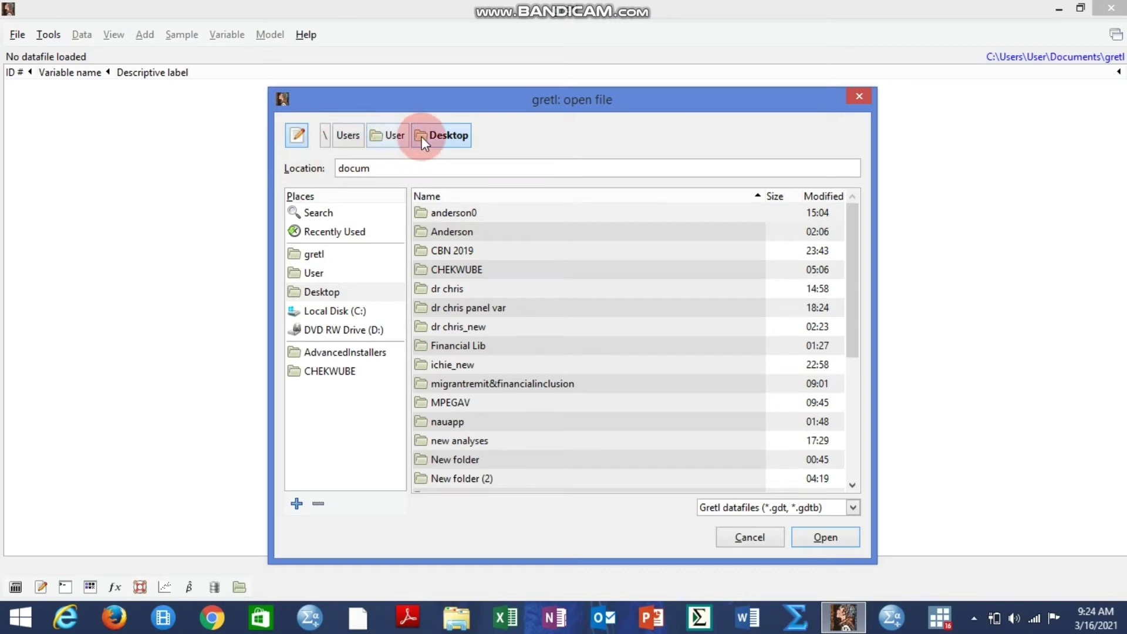
click(393, 133)
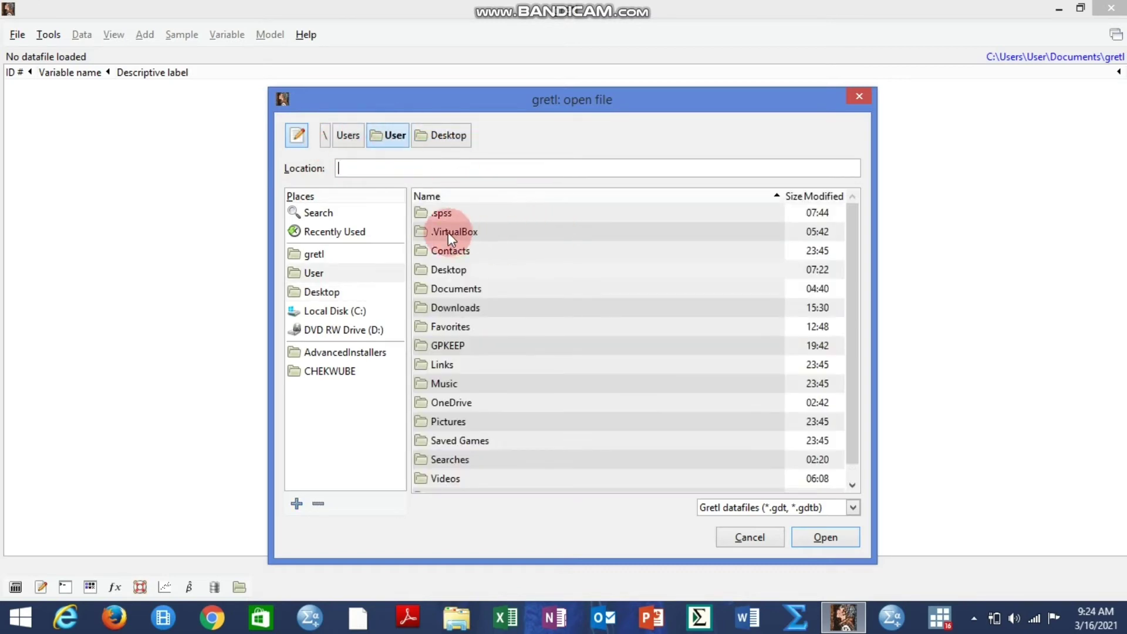
click(347, 135)
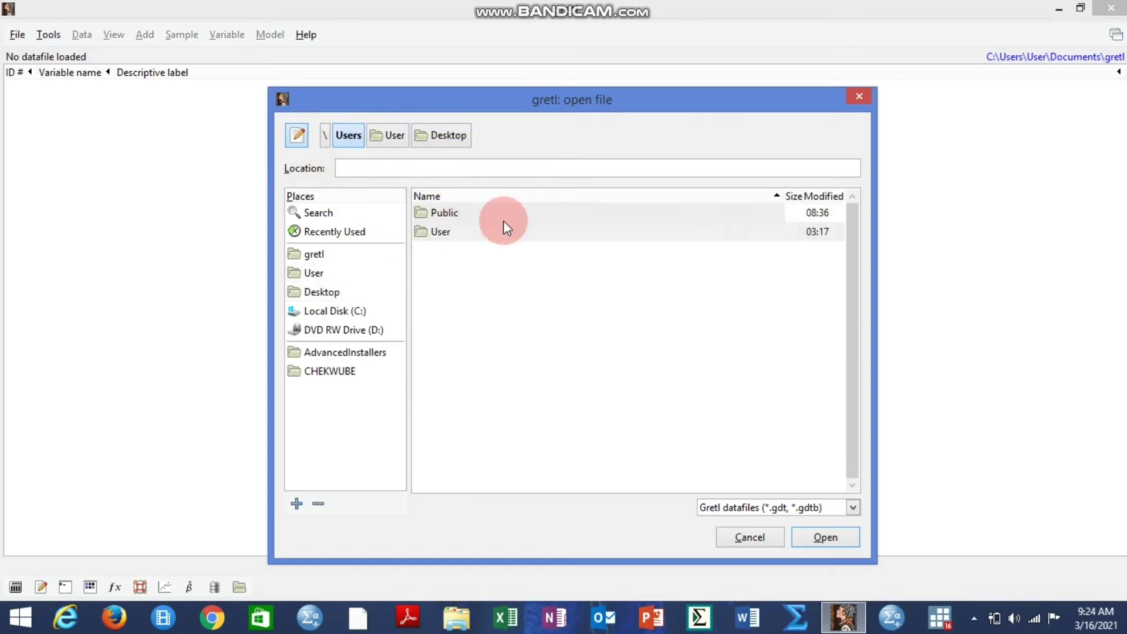
click(330, 295)
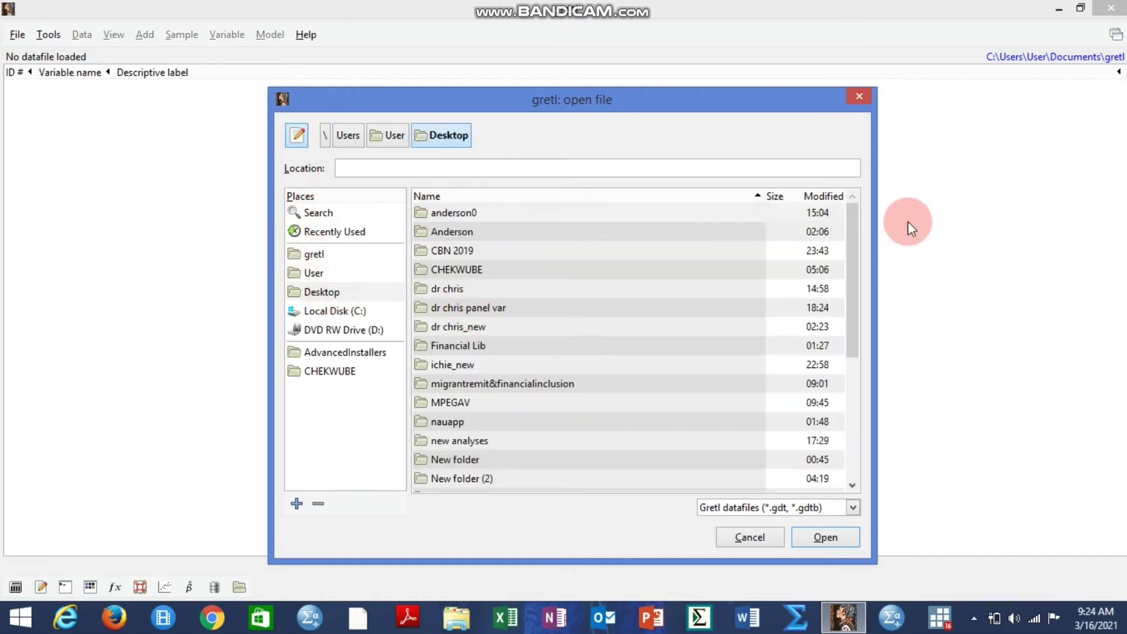
drag(848, 251, 849, 400)
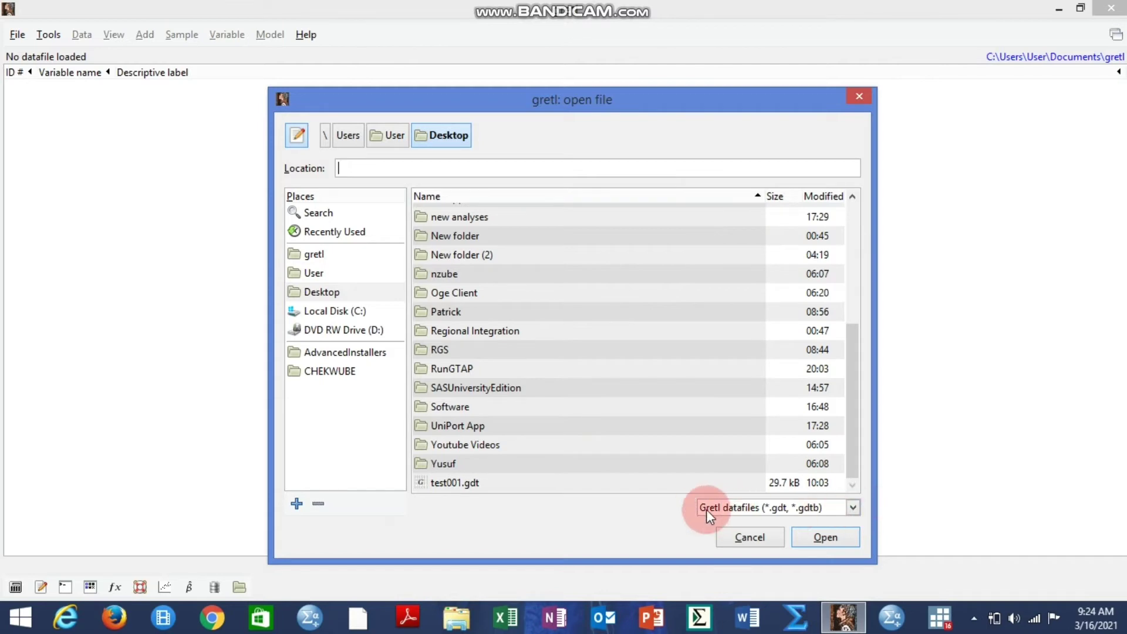
Step: Set the file type filter to Excel files (*.xls) after briefly trying *.xlsx
click(854, 510)
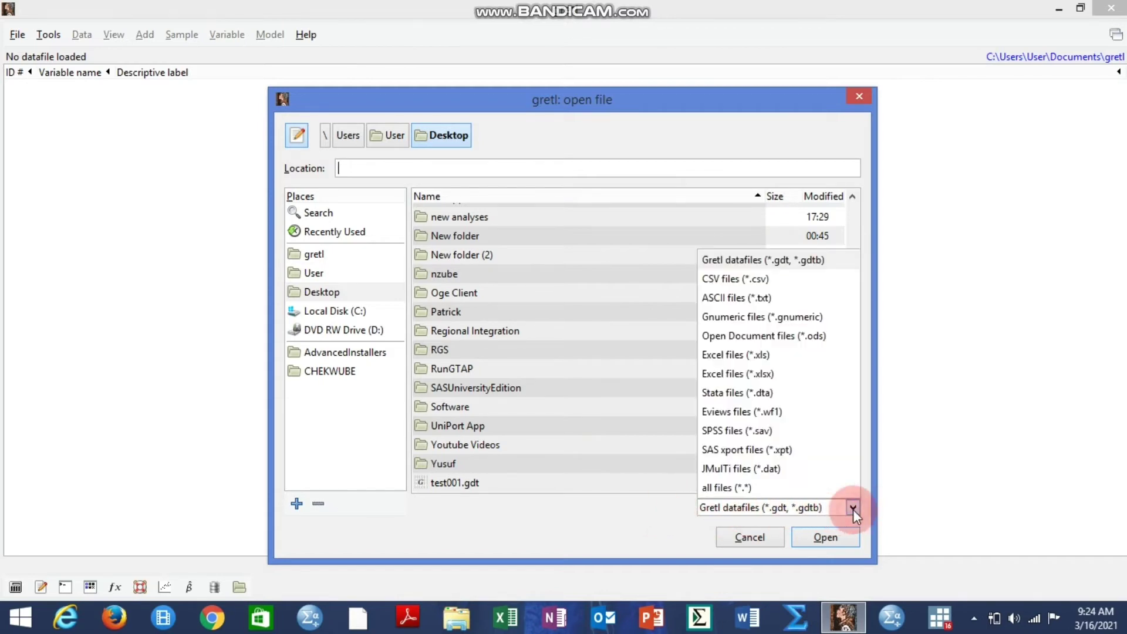
click(763, 373)
drag(855, 368, 858, 408)
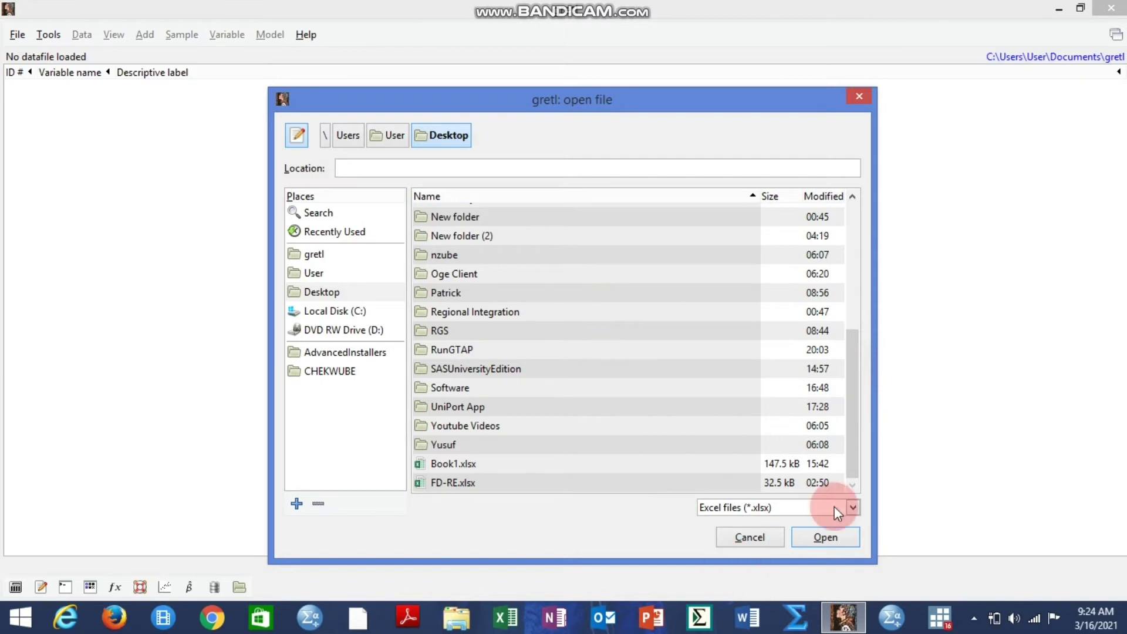
click(853, 509)
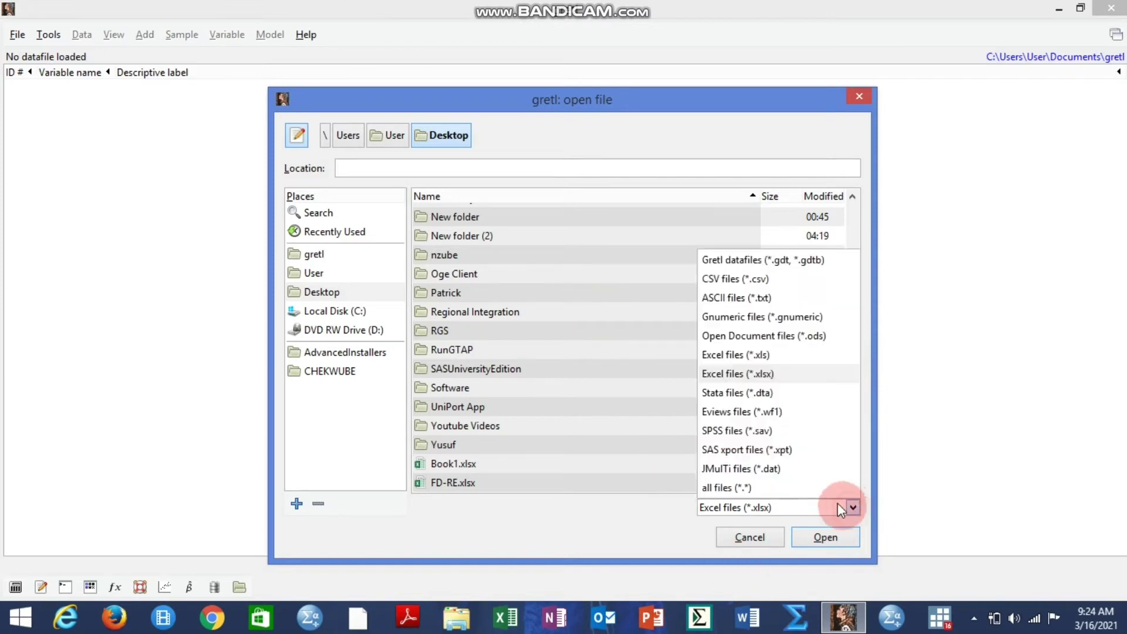
click(763, 357)
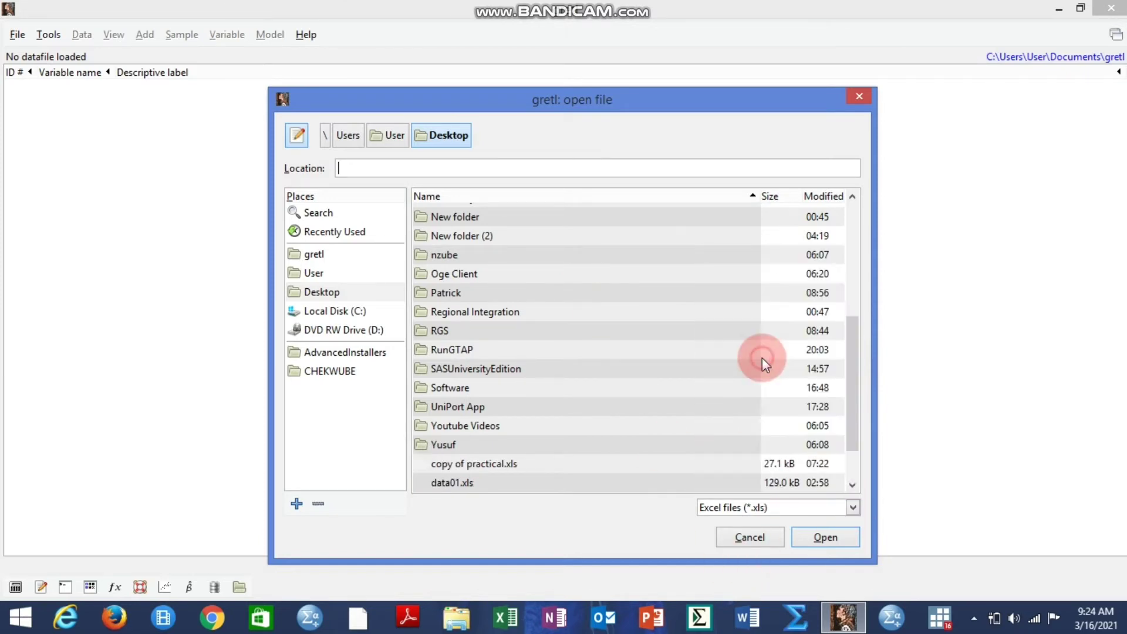
Step: Select copy of practical.xls, keeping the *.xls file type filter
click(496, 464)
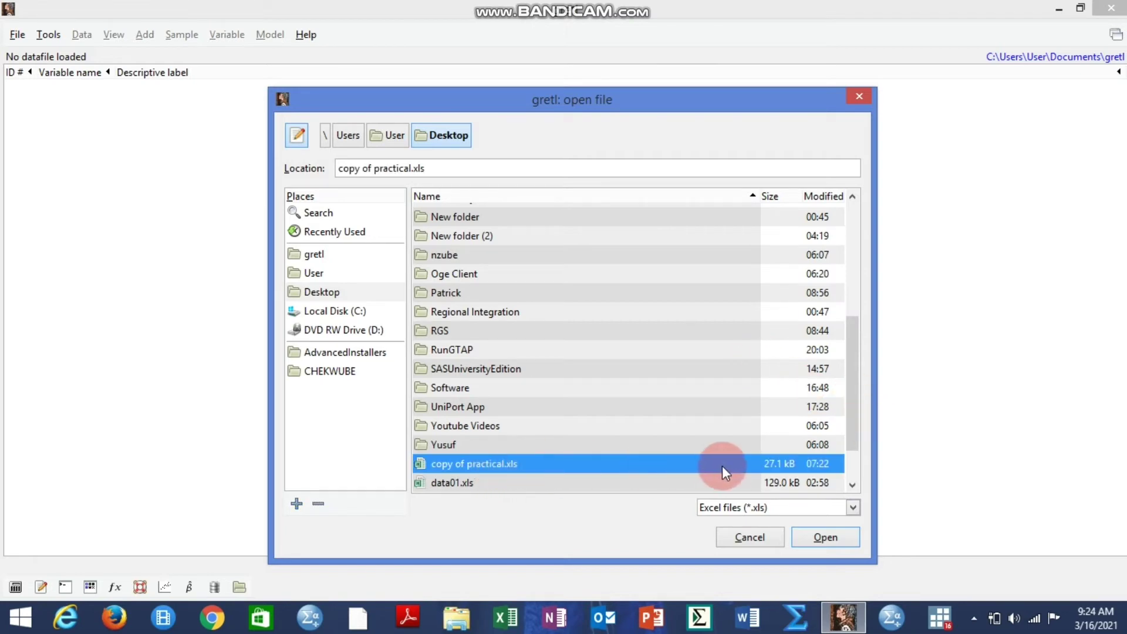
drag(856, 512, 754, 384)
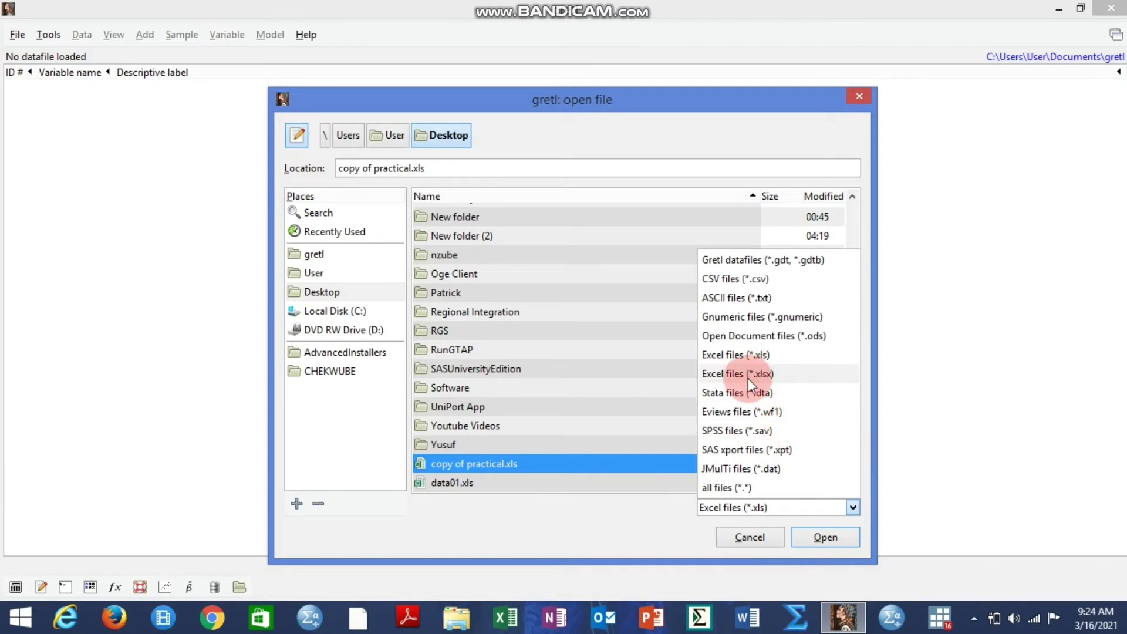
mouse_move(756, 373)
mouse_down()
mouse_move(784, 378)
mouse_move(770, 376)
mouse_up()
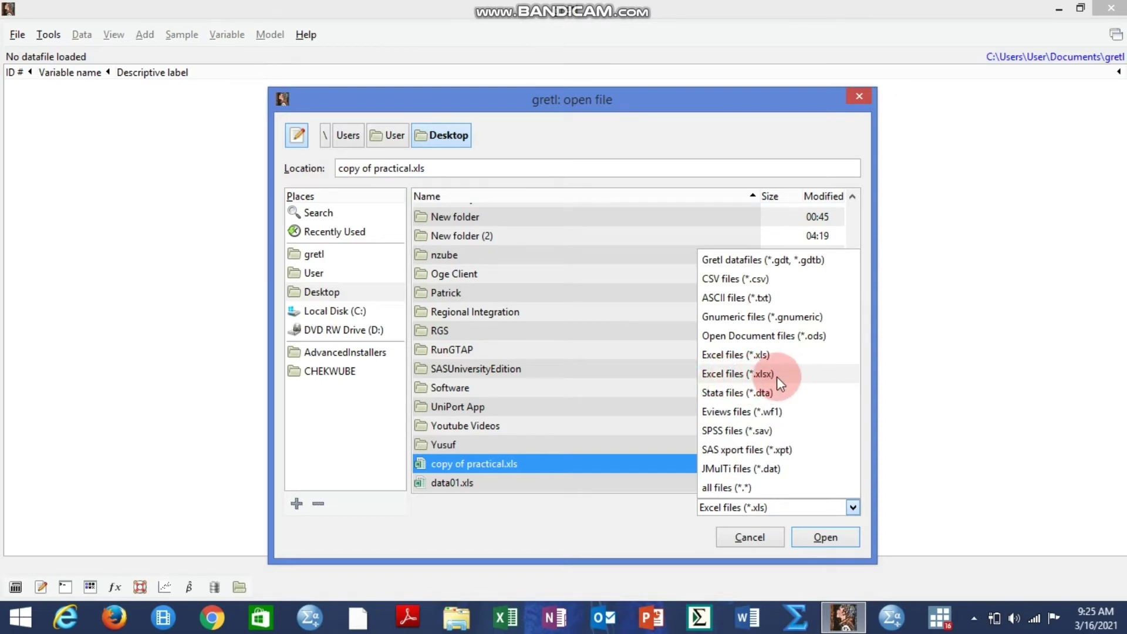
drag(776, 368, 754, 354)
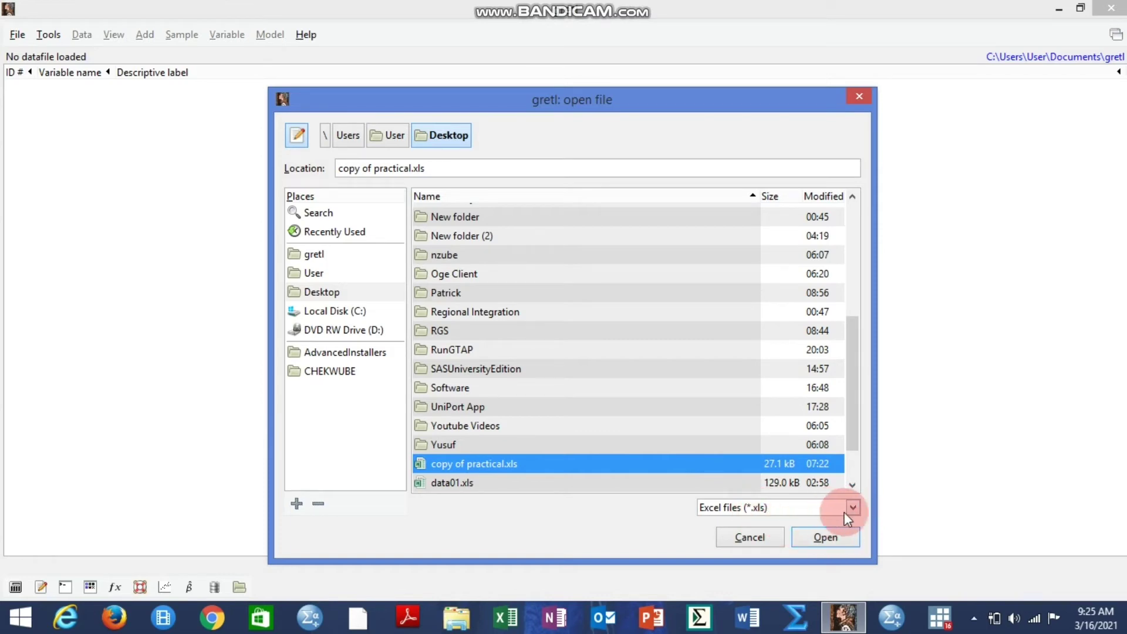
Step: Import Sheet1 of copy of practical.xls starting at column 1, row 1
double_click(573, 463)
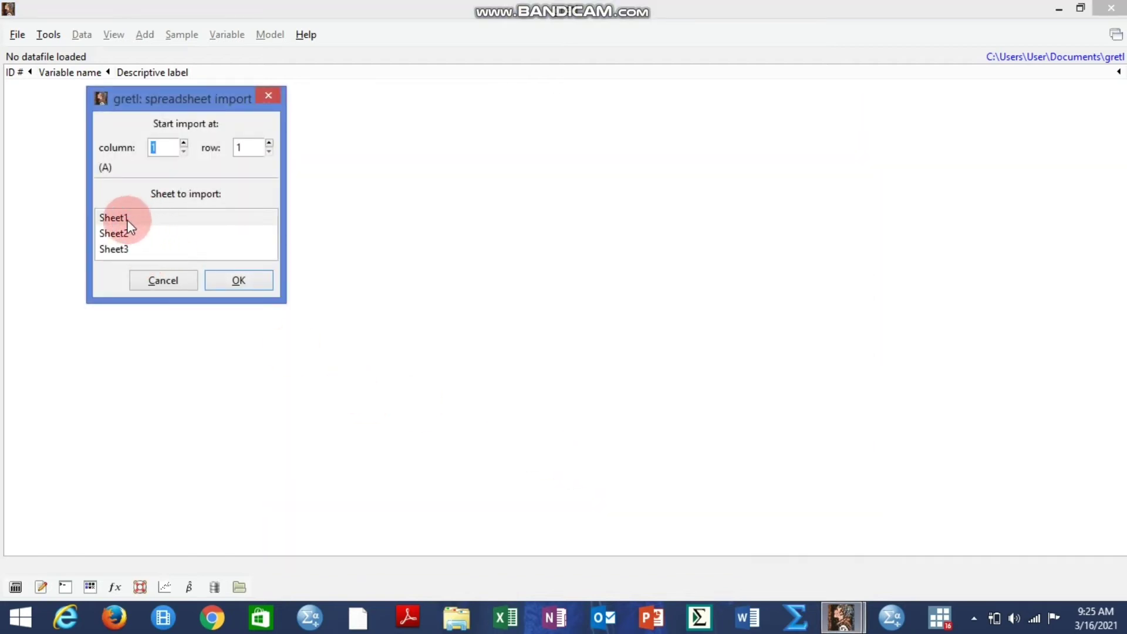
click(135, 234)
click(132, 250)
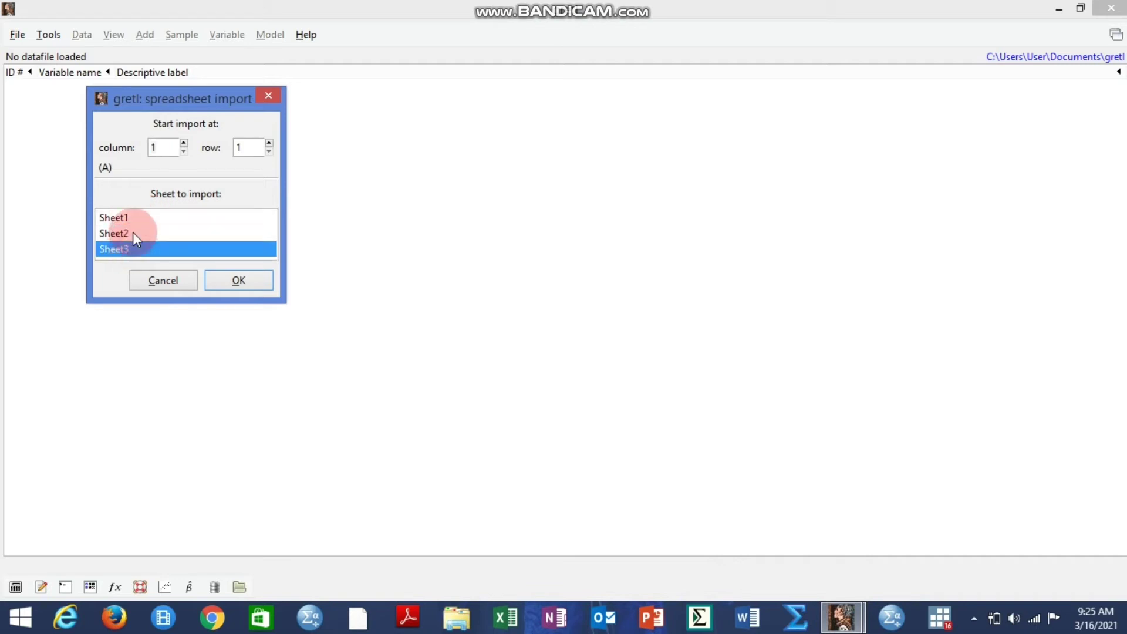
click(135, 219)
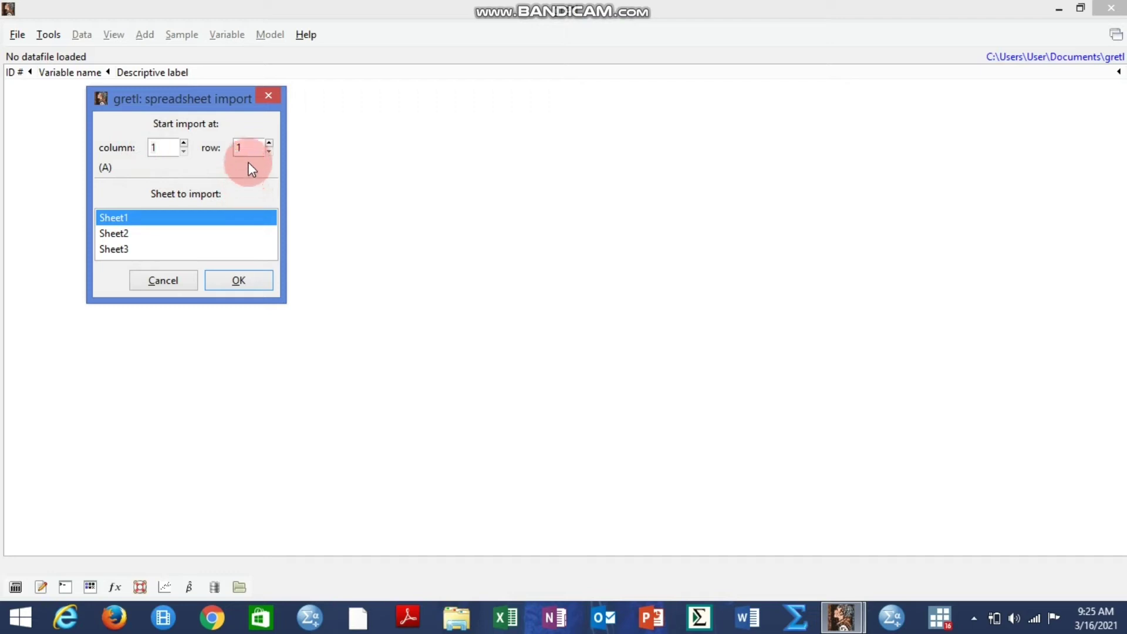
click(241, 283)
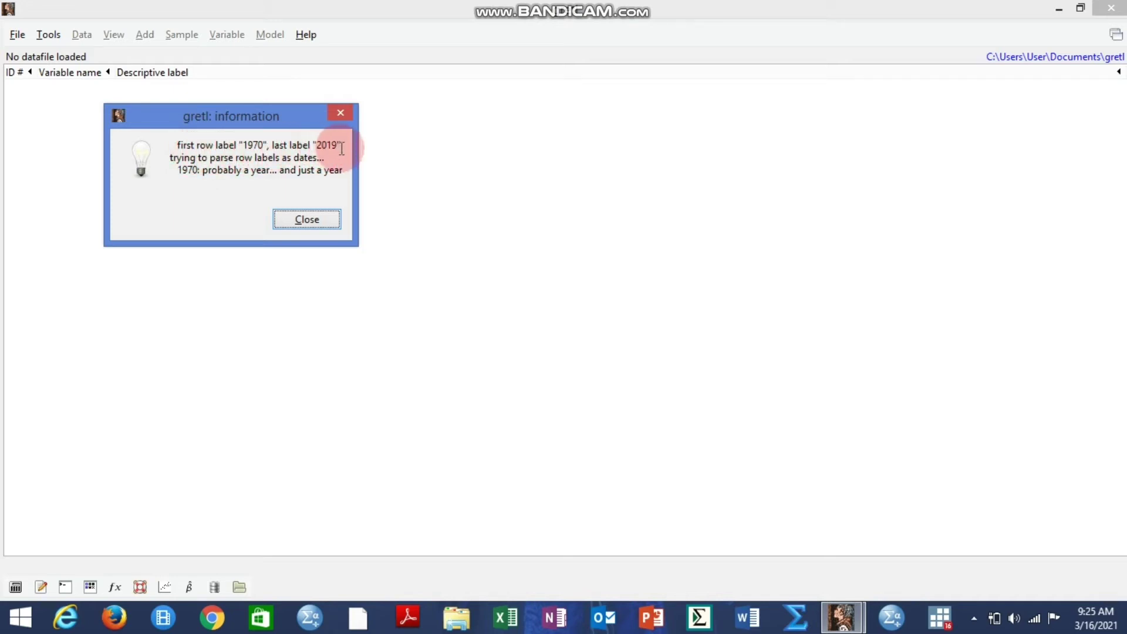
Step: Dismiss the year-labels notice and display the RGDP series values, starting at 4219 in 1970
click(298, 219)
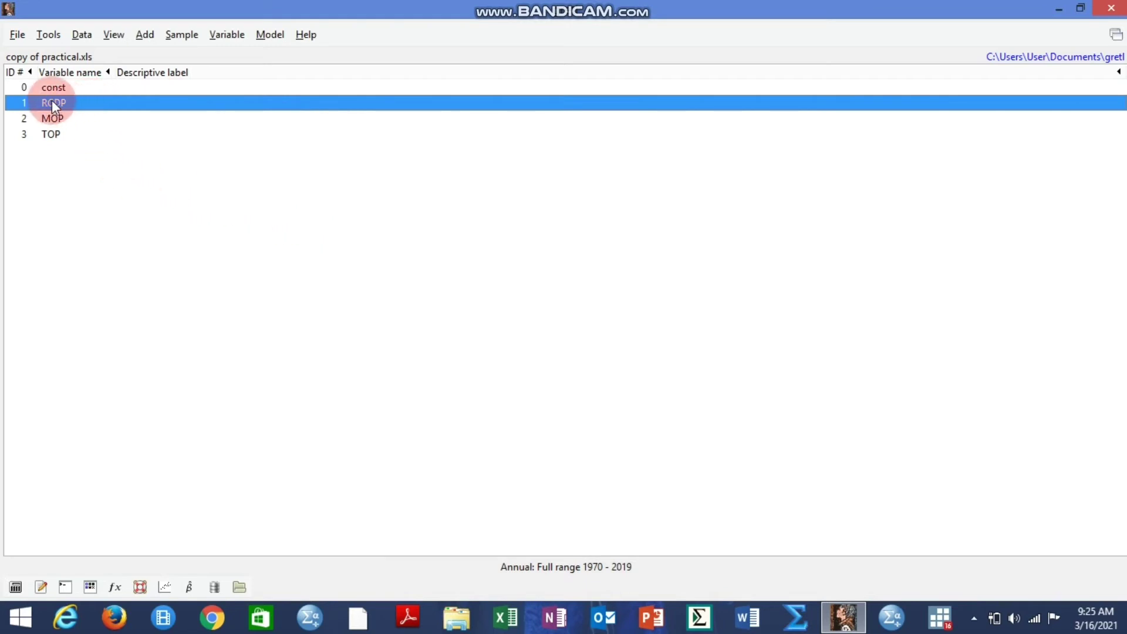
click(63, 124)
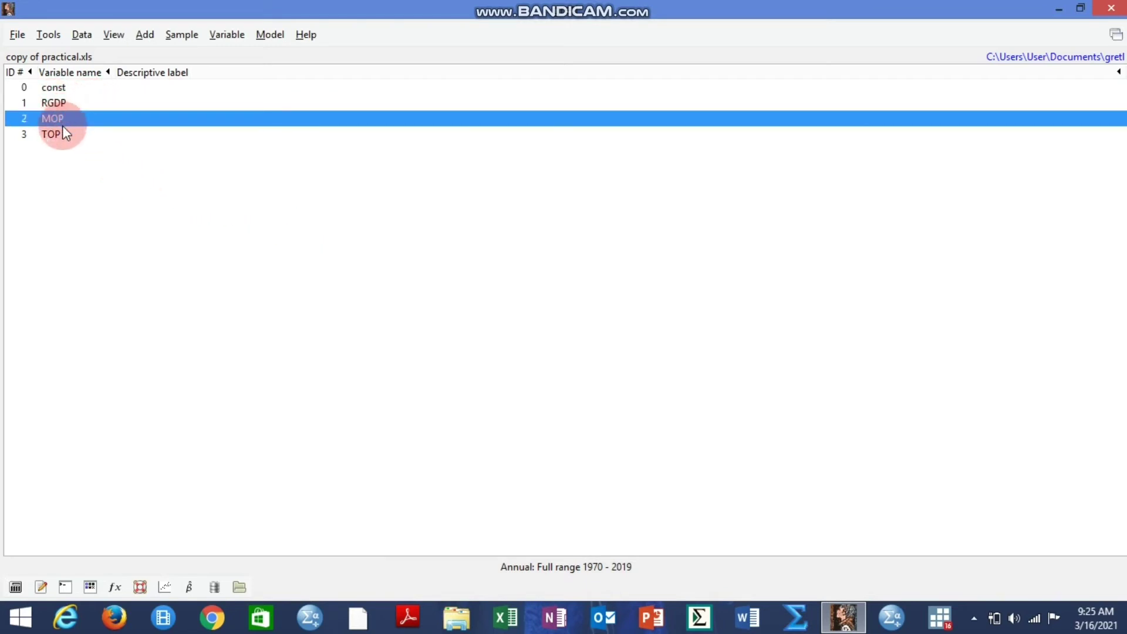
click(62, 131)
click(62, 103)
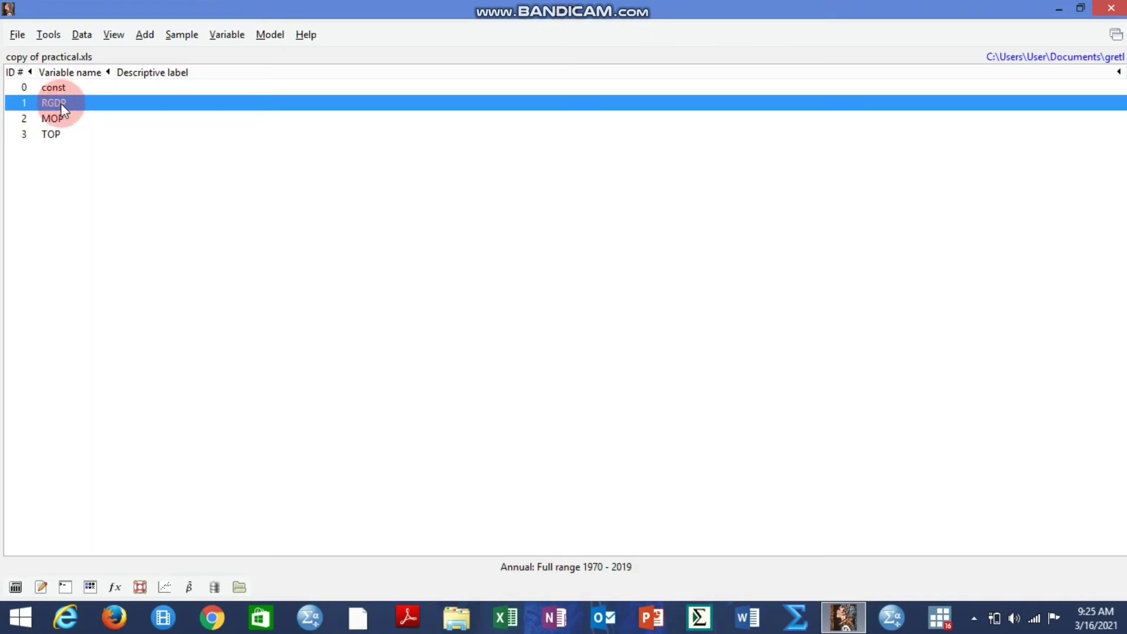
click(62, 119)
click(60, 139)
double_click(68, 103)
mouse_move(216, 120)
mouse_down()
mouse_move(214, 288)
mouse_move(228, 134)
mouse_up()
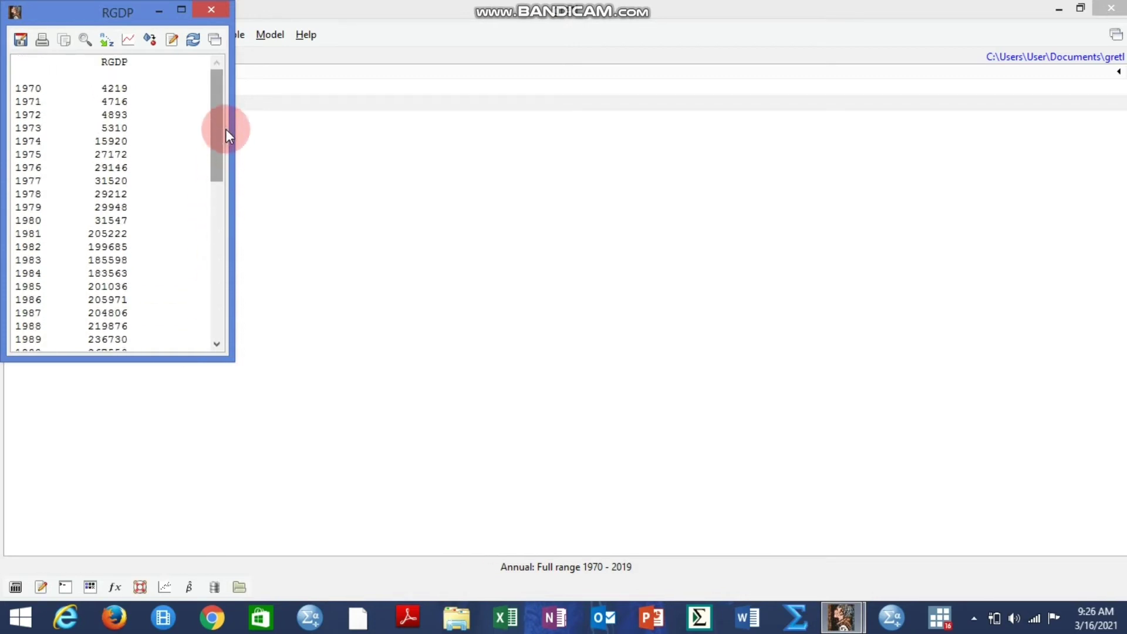
Step: Close the RGDP window, then view and close the MOP and TOP series windows in turn
click(212, 9)
double_click(85, 119)
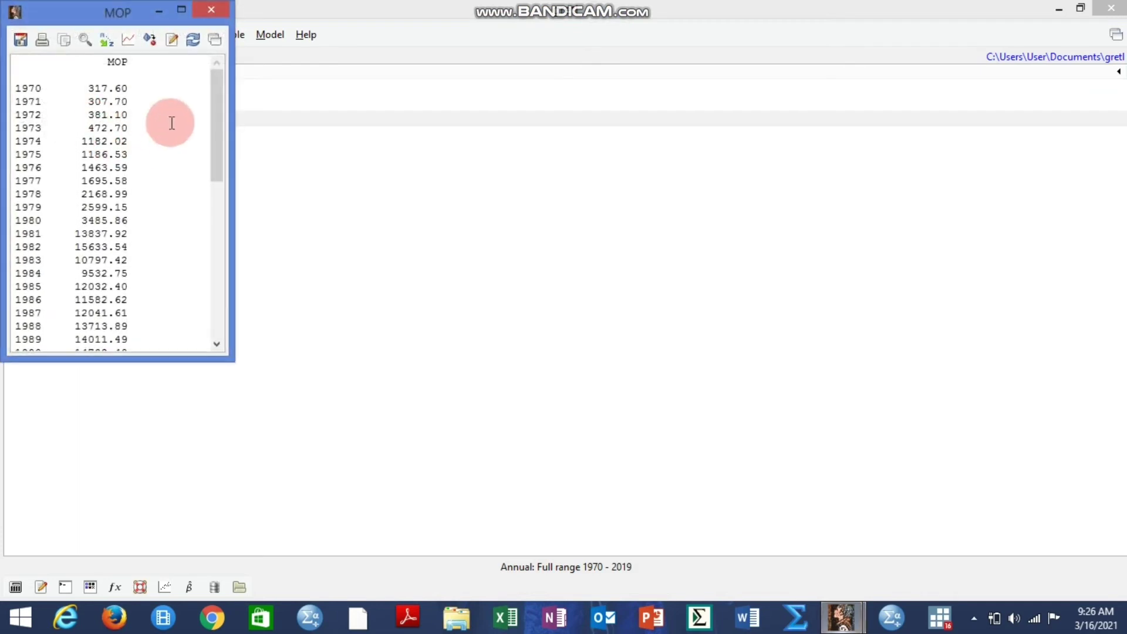
mouse_move(218, 122)
mouse_down()
mouse_move(205, 326)
mouse_move(223, 119)
mouse_up()
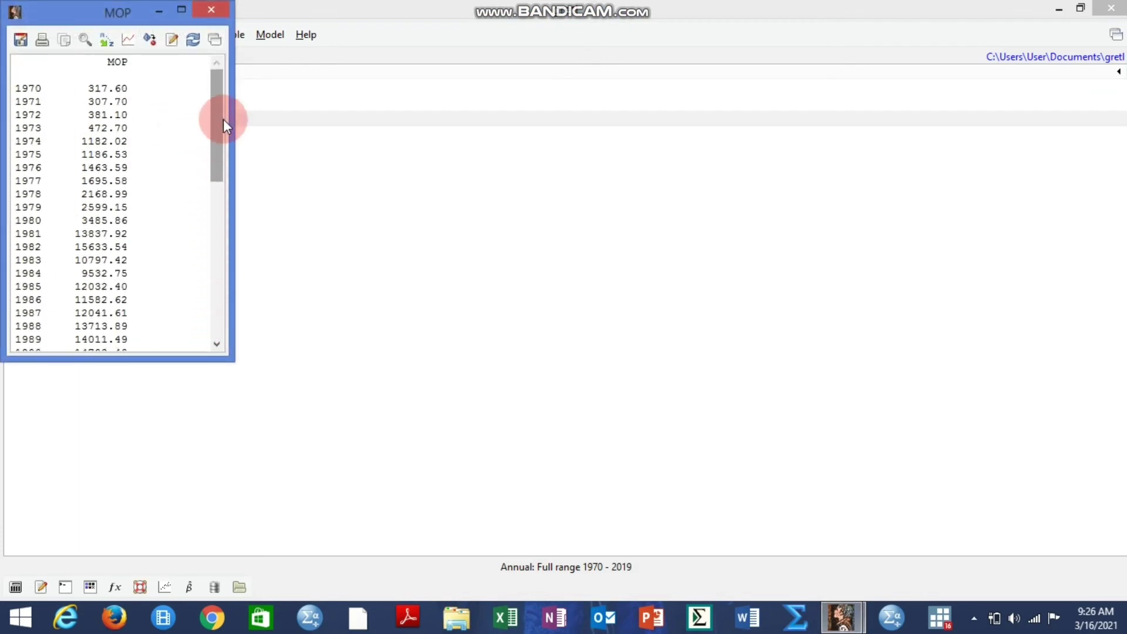
click(213, 7)
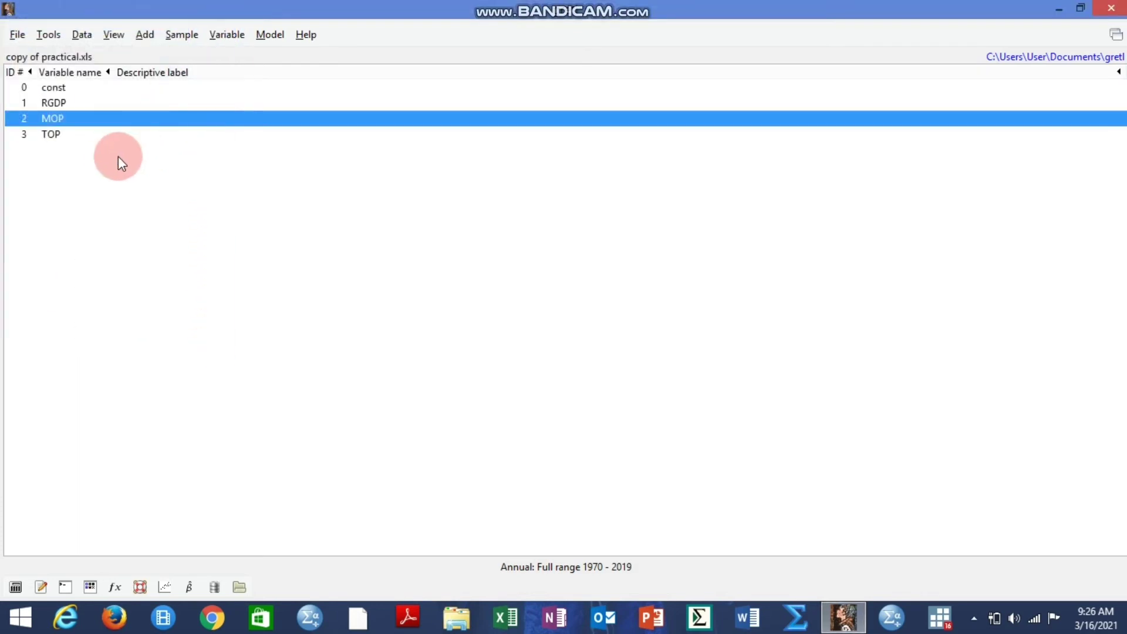
double_click(98, 138)
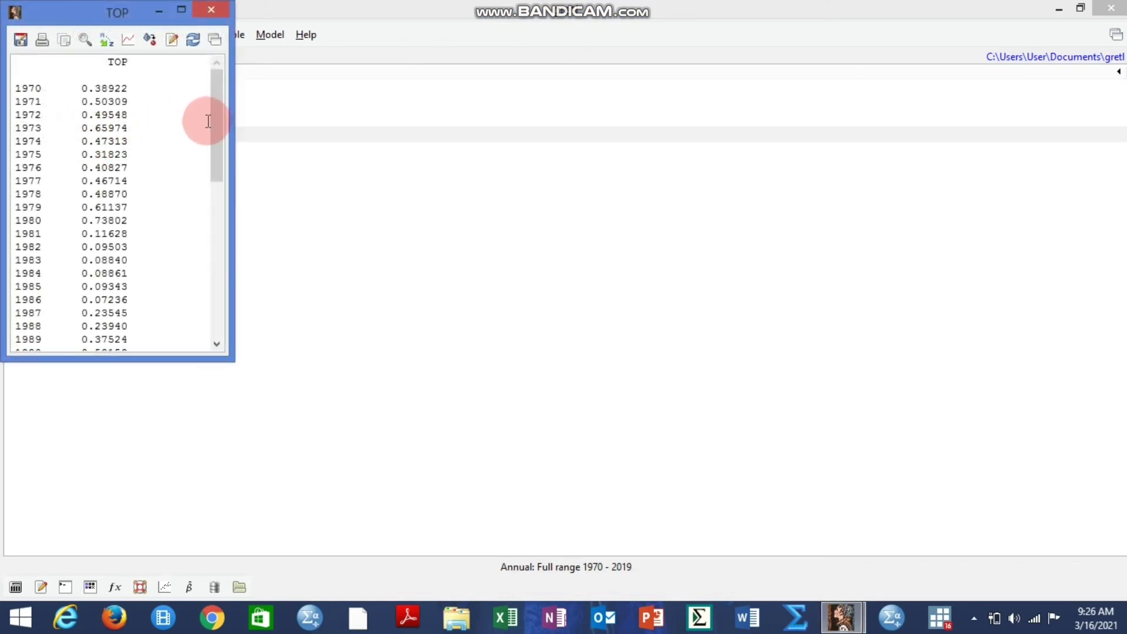
drag(214, 125, 237, 51)
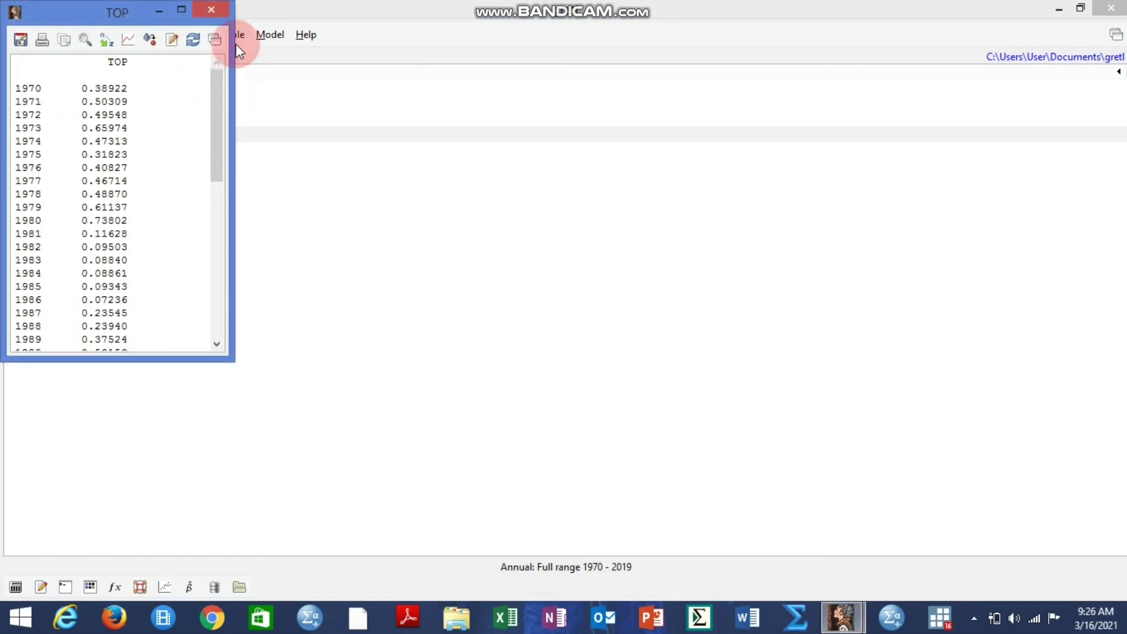
click(219, 11)
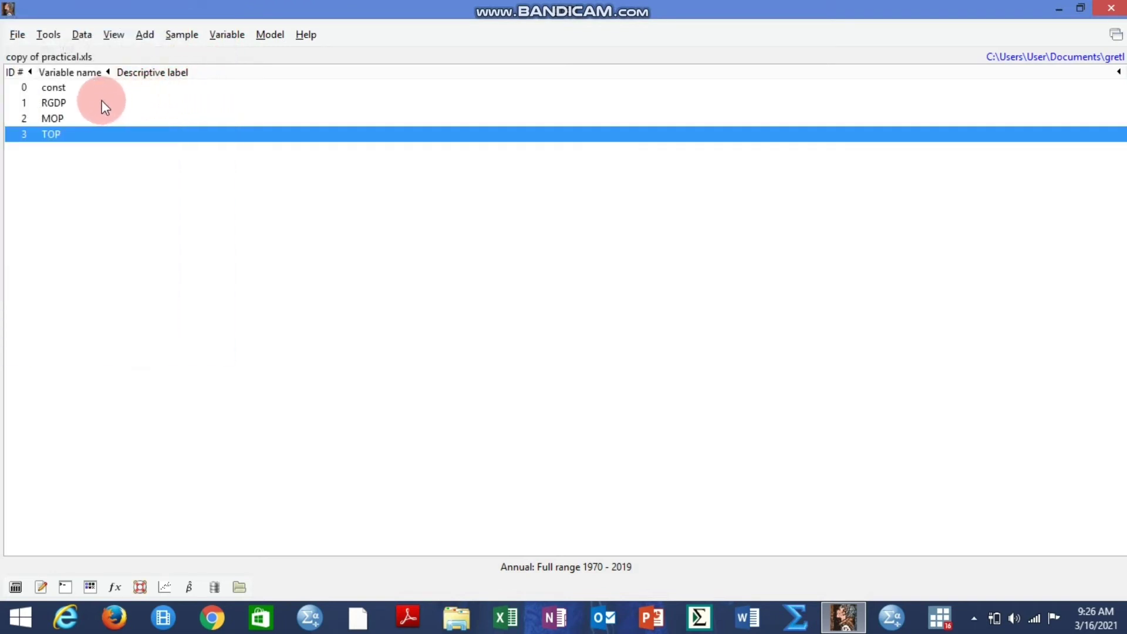
Step: Select TOP, RGDP and MOP together and open their context menu
click(89, 165)
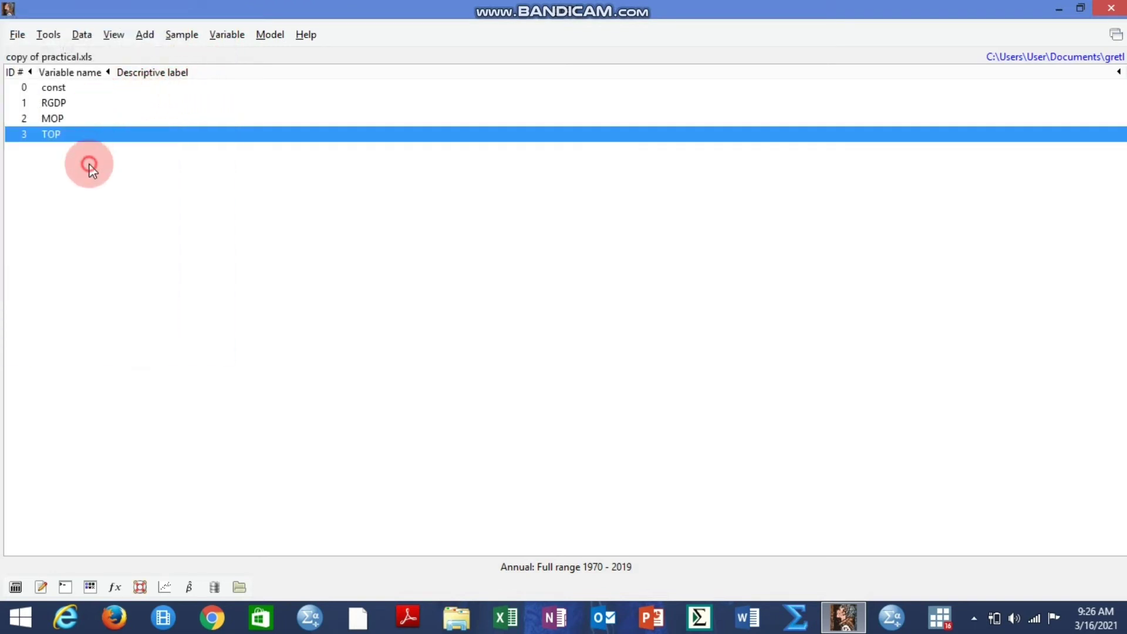
ctrl+click(60, 102)
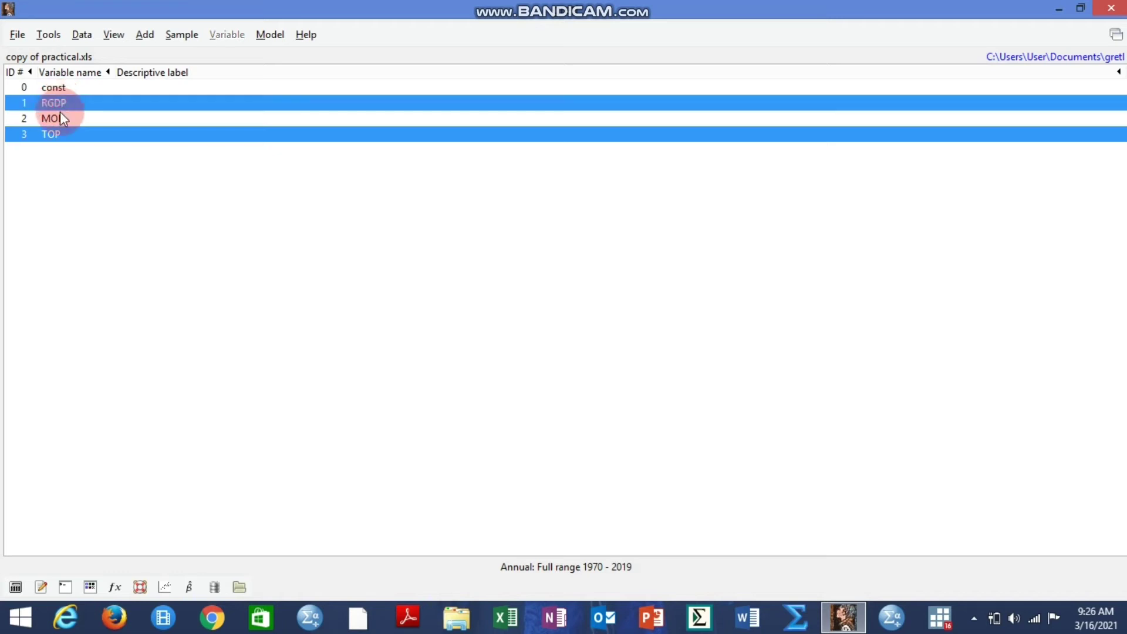
ctrl+click(60, 112)
right_click(60, 111)
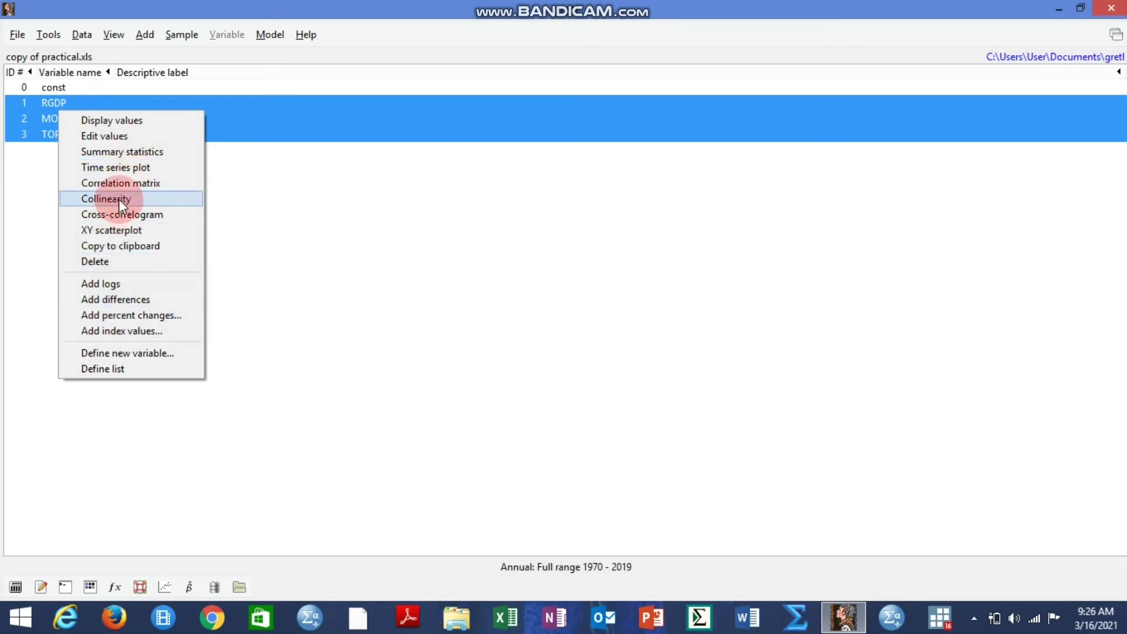
Step: Add log versions of the selected series, creating l_RGDP, l_MOP and l_TOP
click(112, 286)
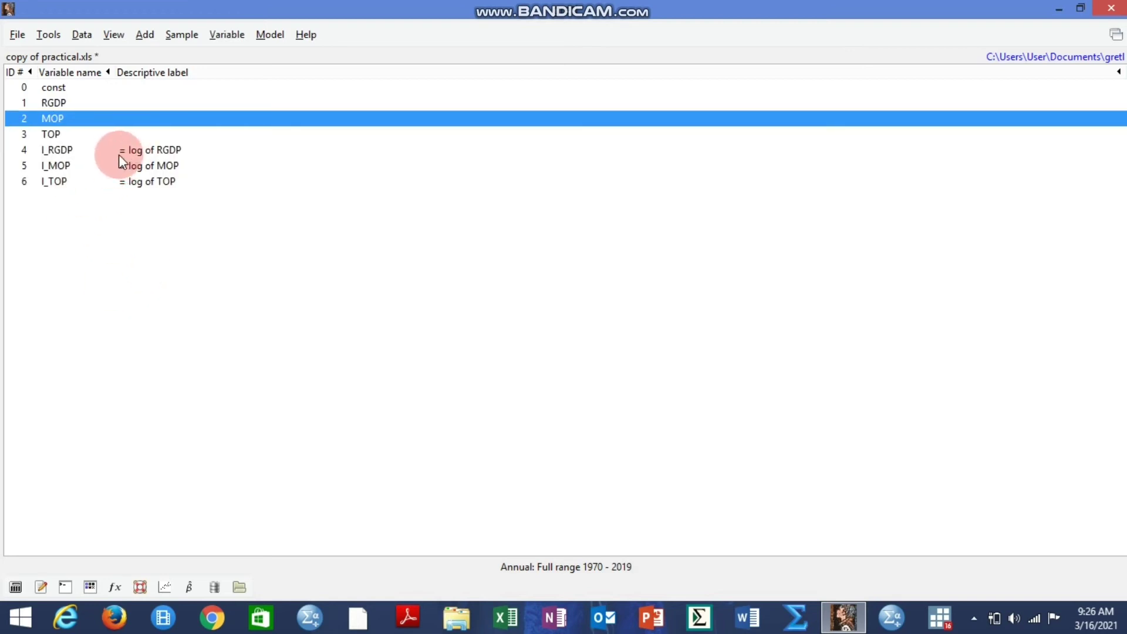
click(58, 151)
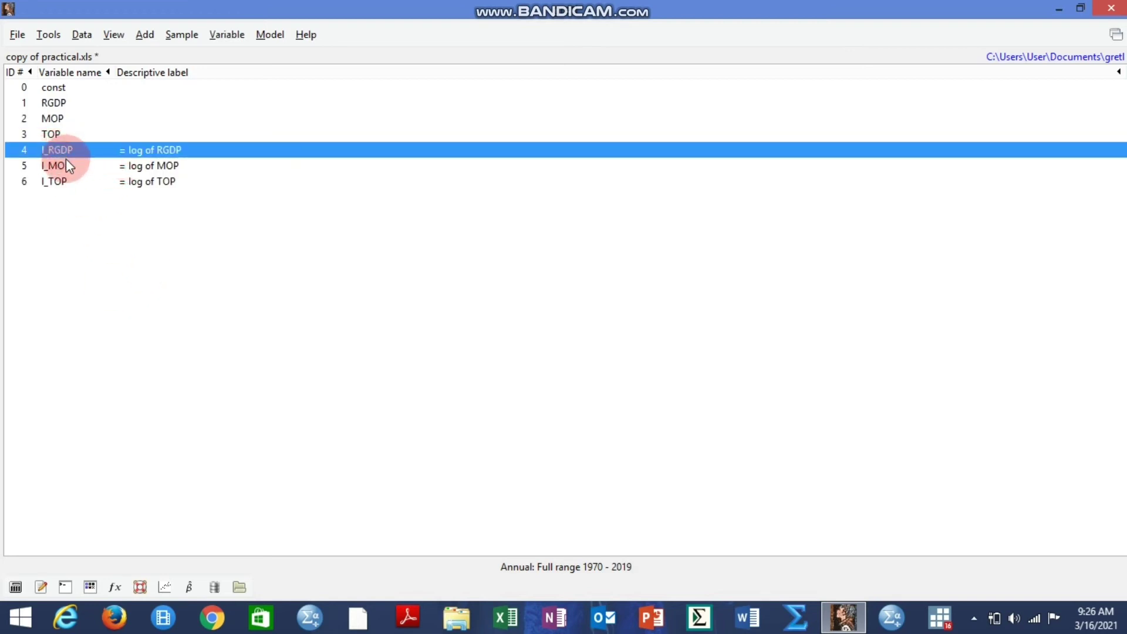
click(66, 167)
click(66, 180)
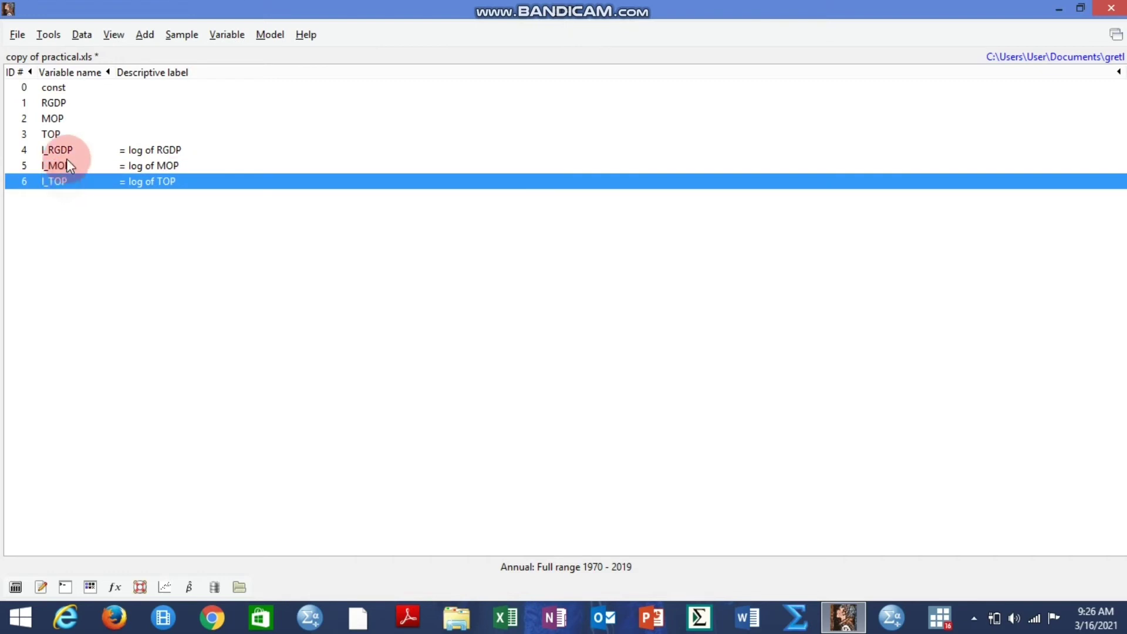
Step: Select l_RGDP, l_MOP and l_TOP together in the variable list
click(68, 151)
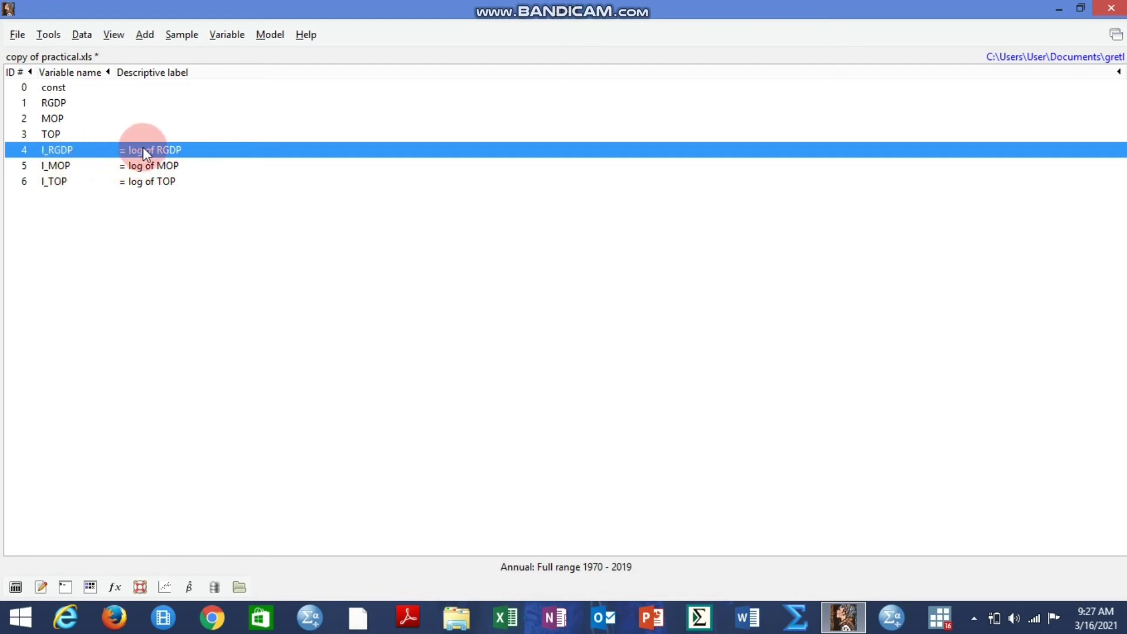
ctrl+click(87, 166)
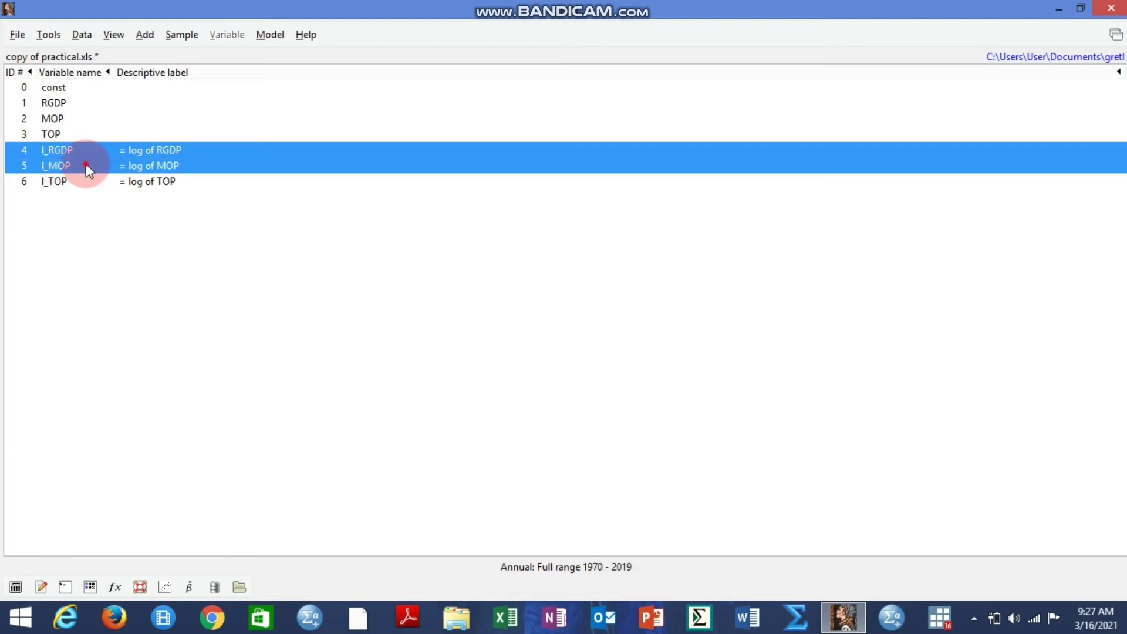
ctrl+click(87, 177)
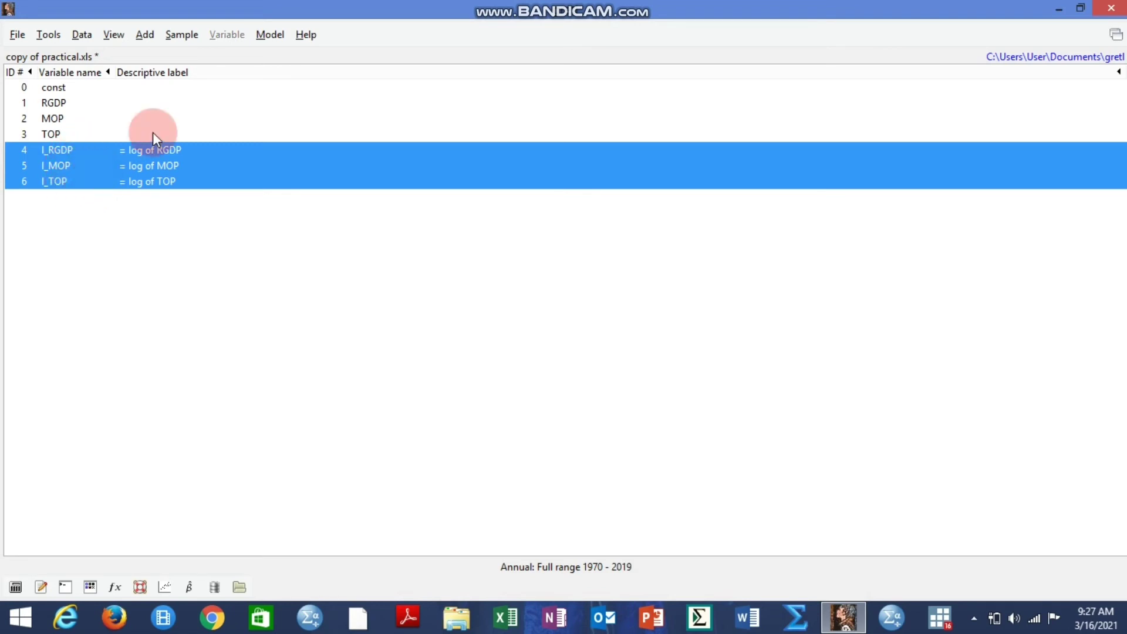
Step: Browse the Data, Tools and View menus, then start an Ordinary Least Squares model
click(271, 36)
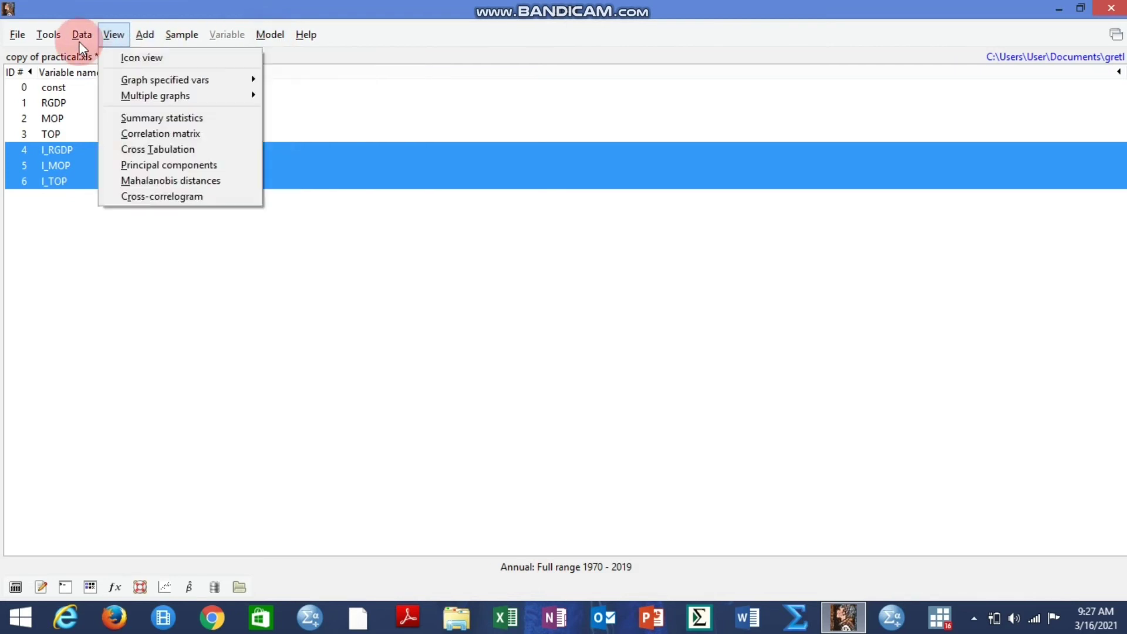
mouse_move(93, 34)
mouse_move(55, 36)
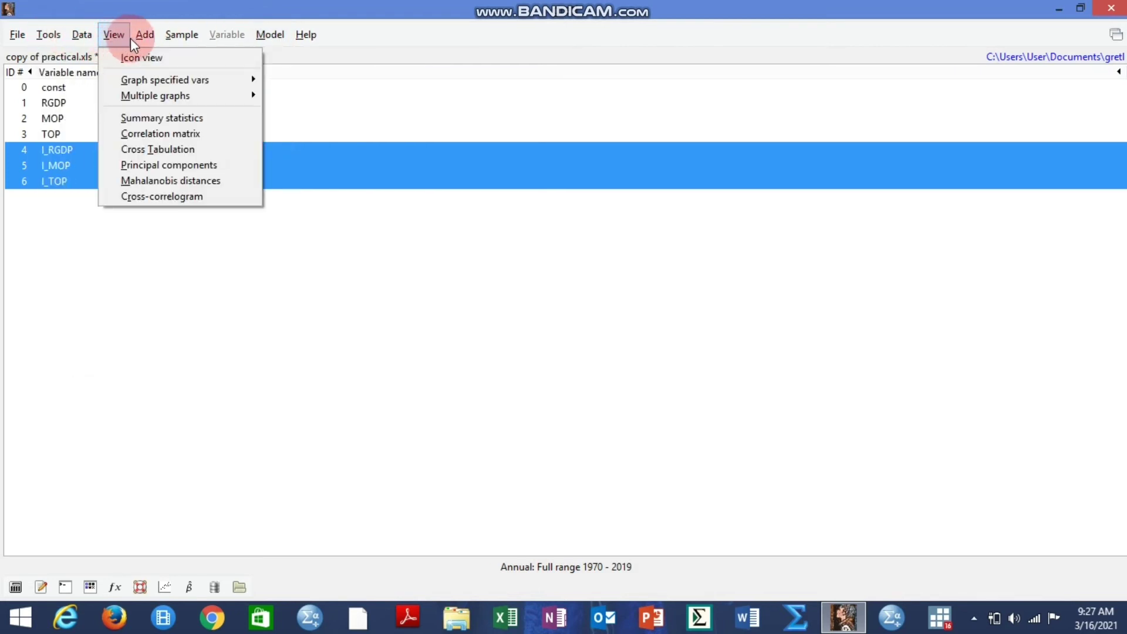
mouse_move(270, 35)
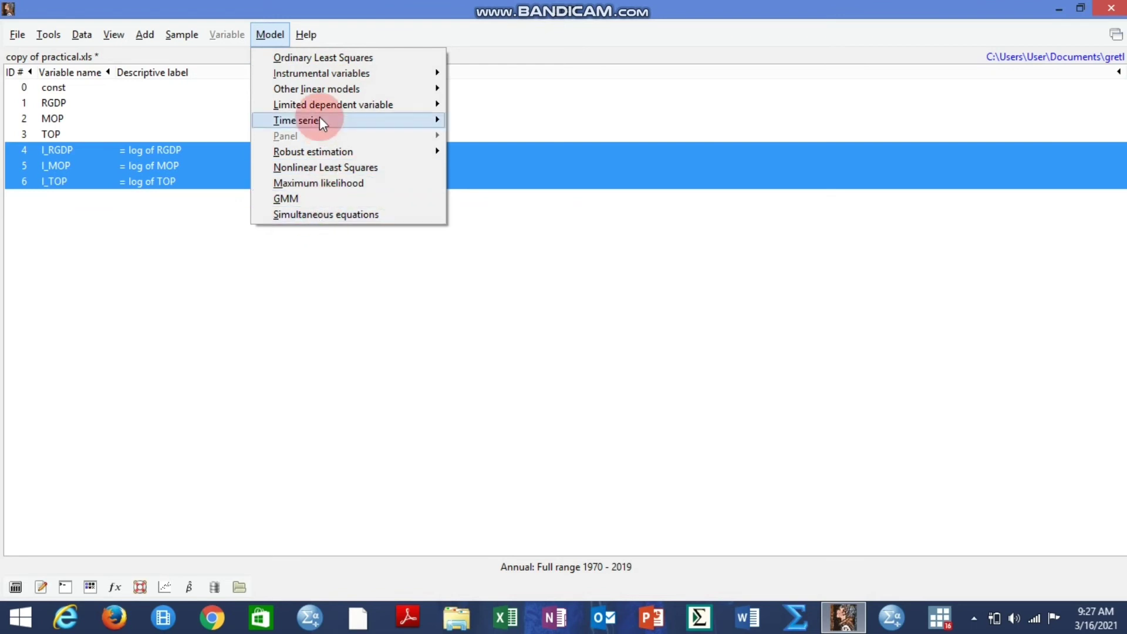
click(284, 57)
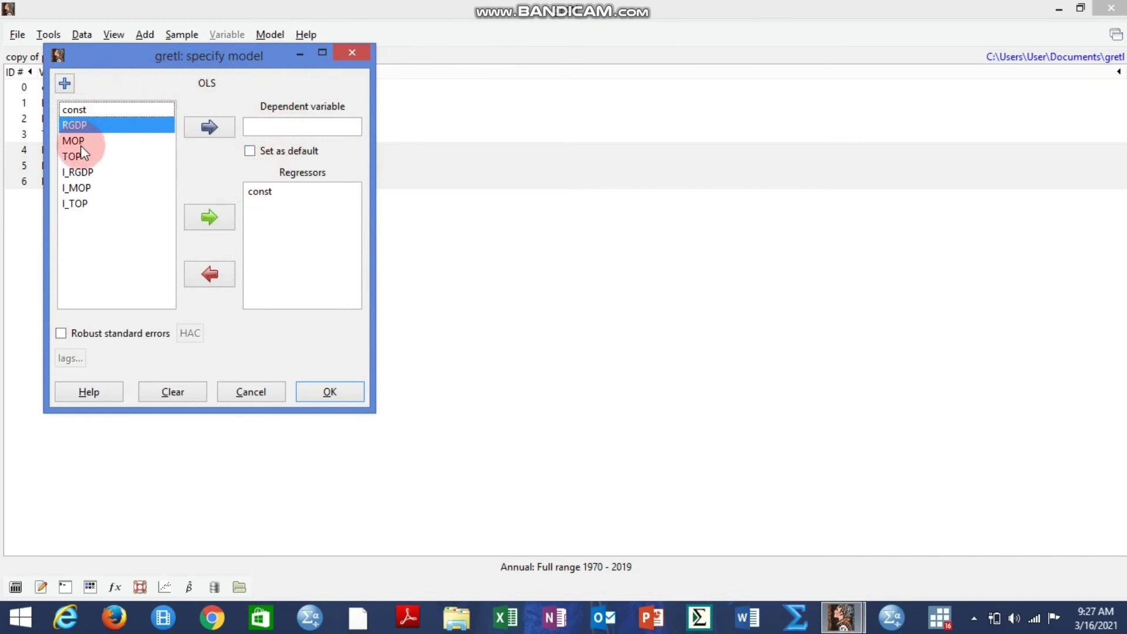
Step: Make l_RGDP the dependent variable with l_MOP and l_TOP as regressors
click(87, 163)
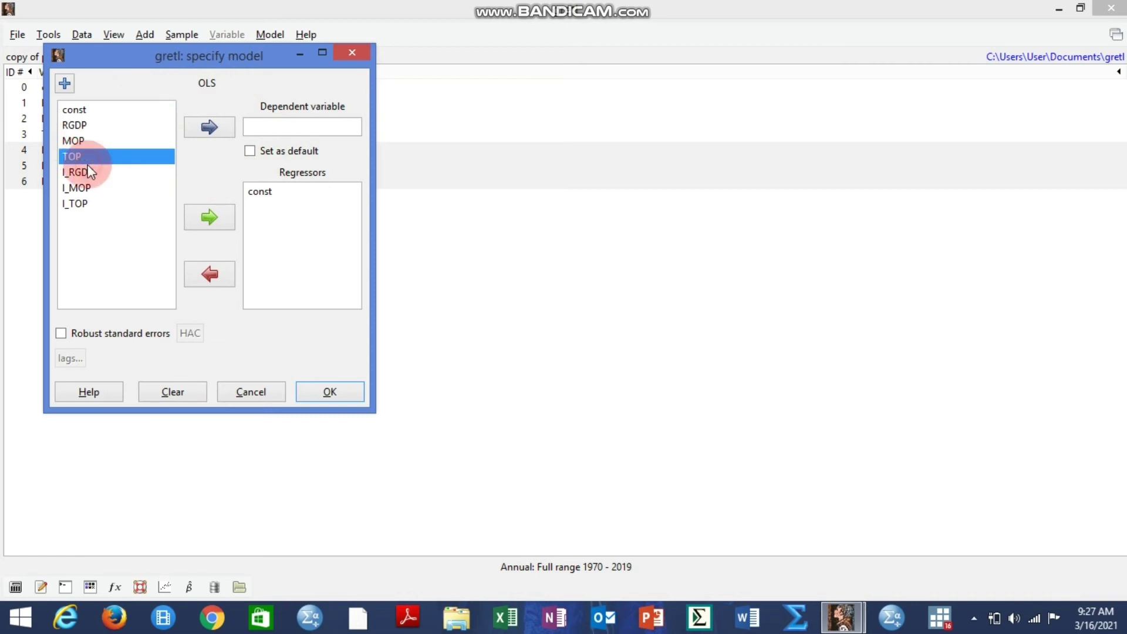
click(90, 172)
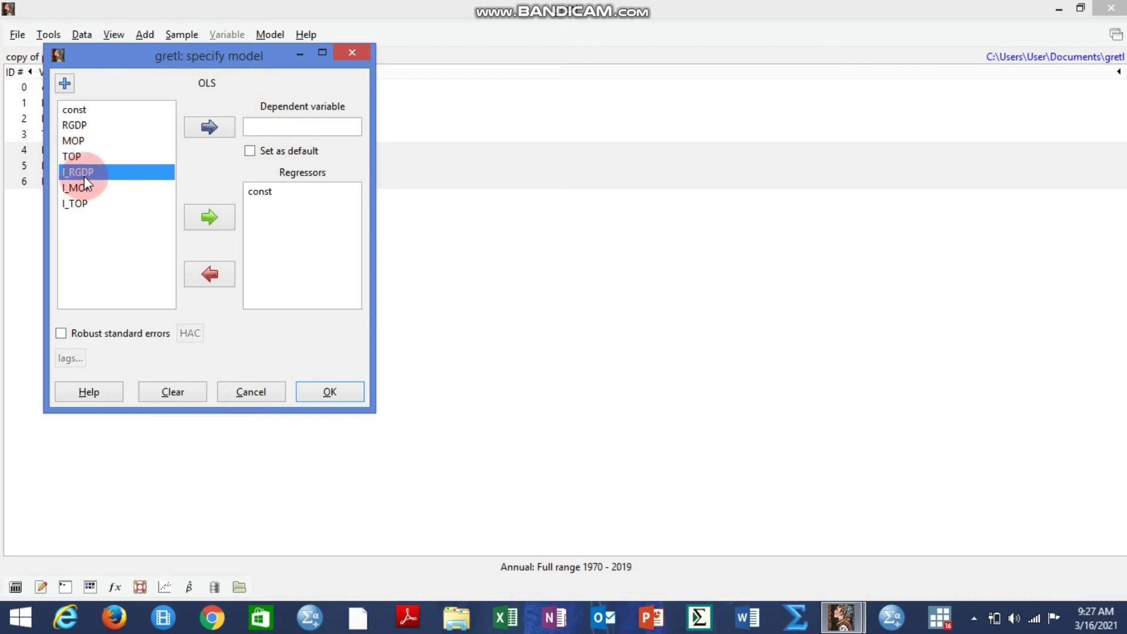
click(209, 127)
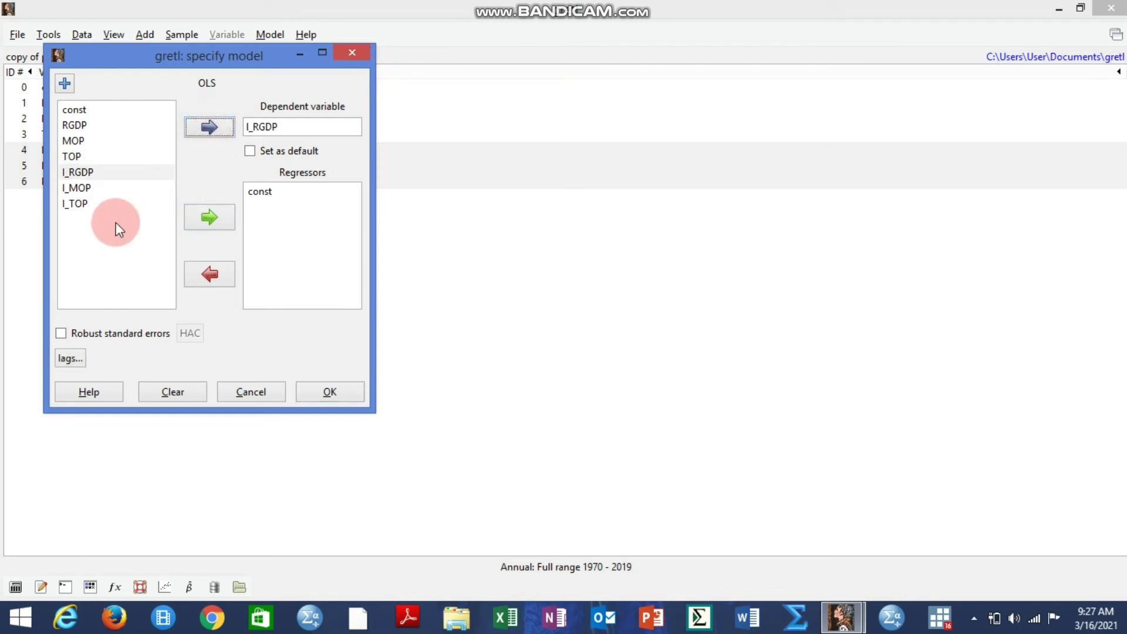
click(84, 189)
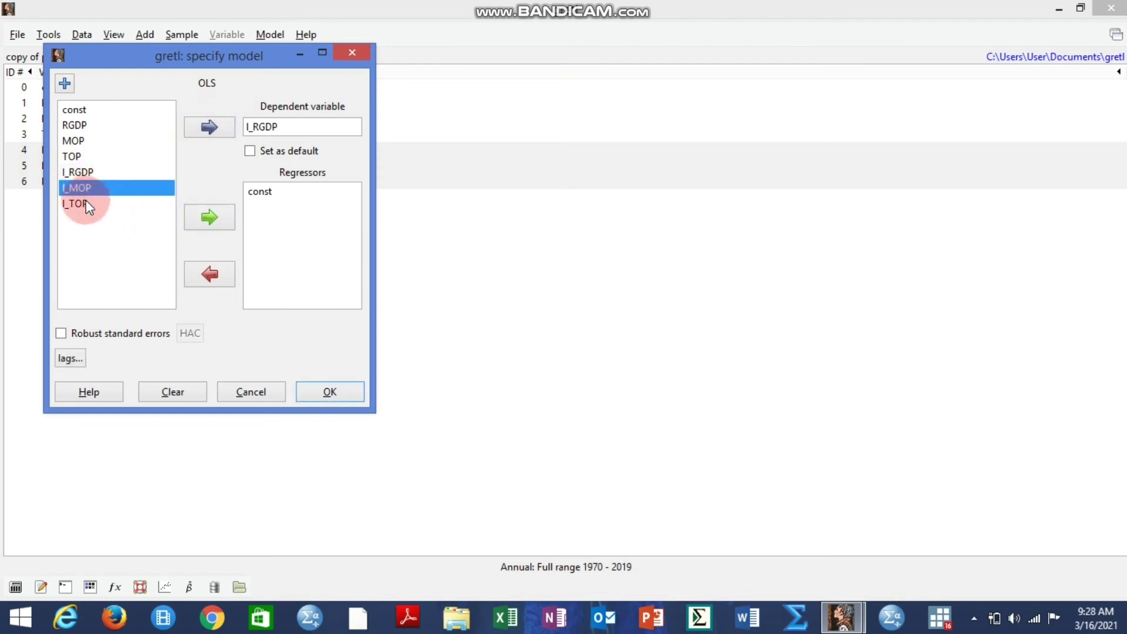
shift+click(86, 200)
click(210, 218)
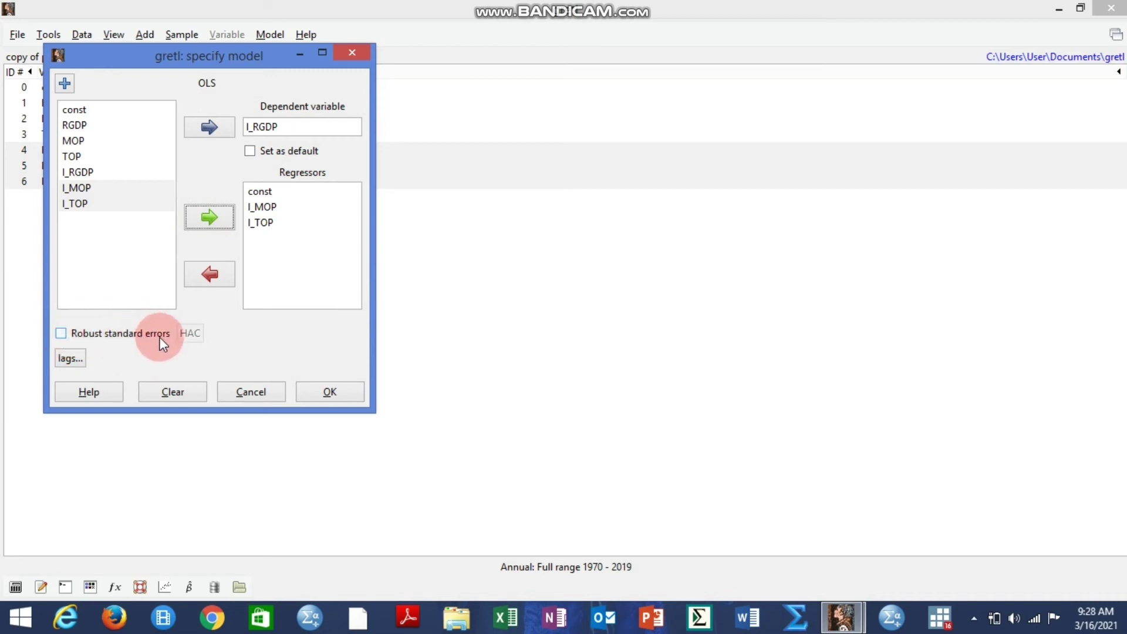
Step: Leave the lag settings unchanged and run the OLS estimation for 1970–2019
click(70, 358)
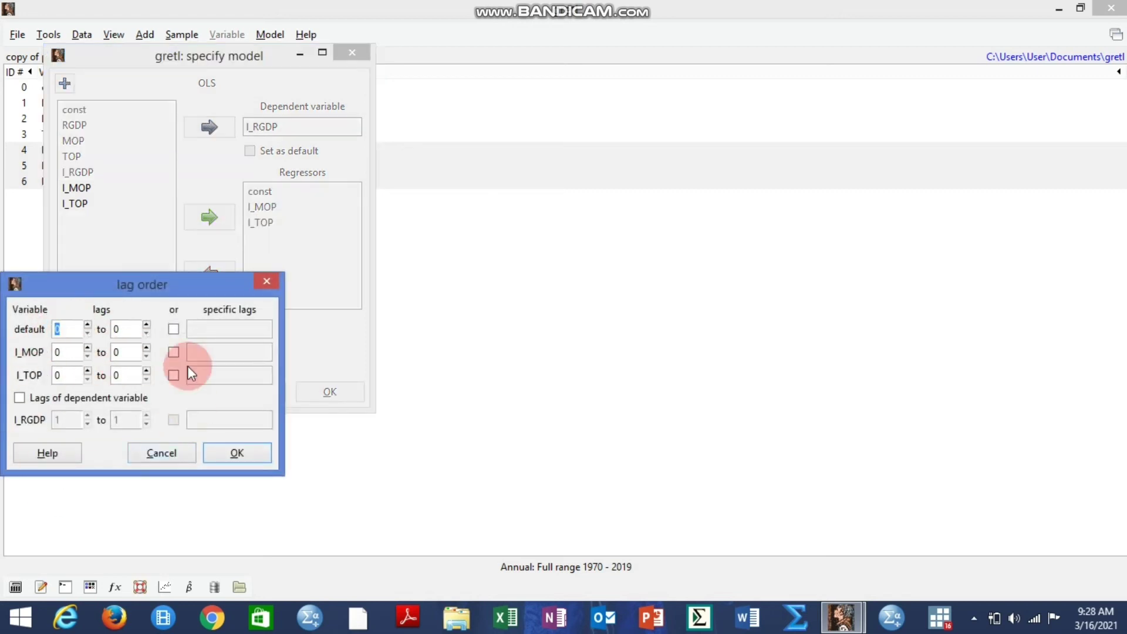
click(268, 282)
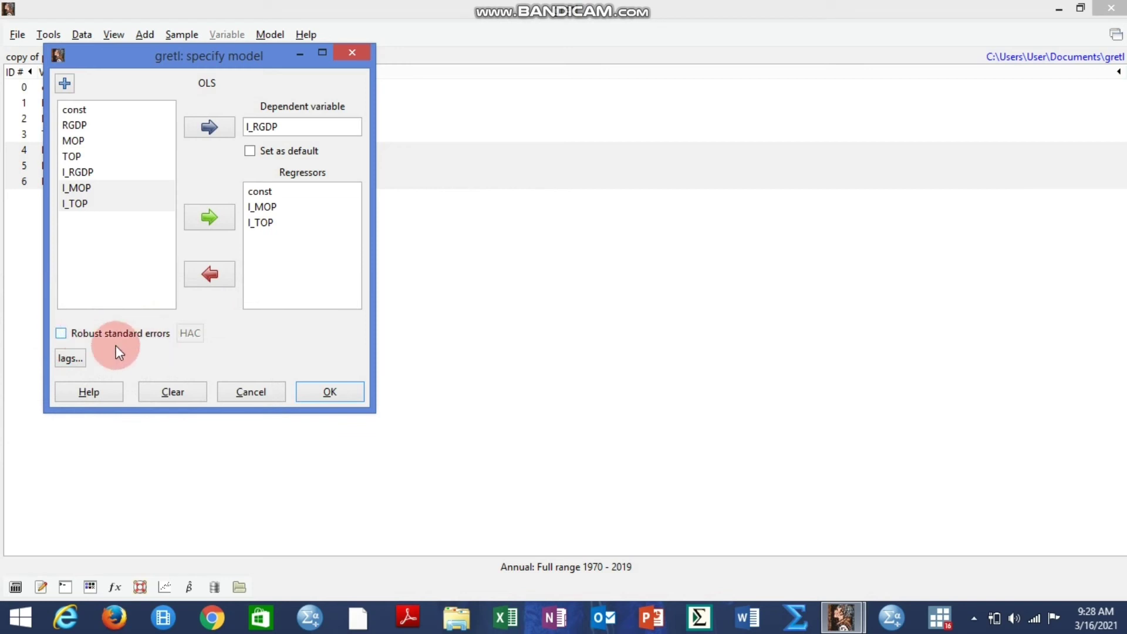
click(202, 389)
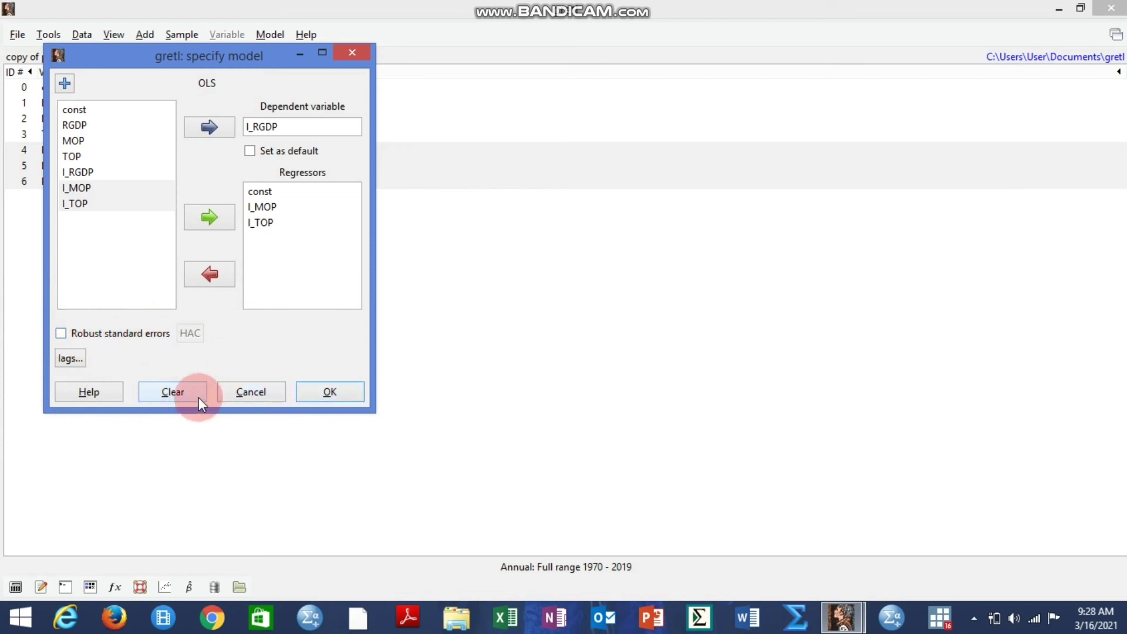
click(326, 391)
drag(412, 259, 500, 140)
Step: Maximize the Model 1 window and highlight the R-squared and summary statistics rows
click(605, 135)
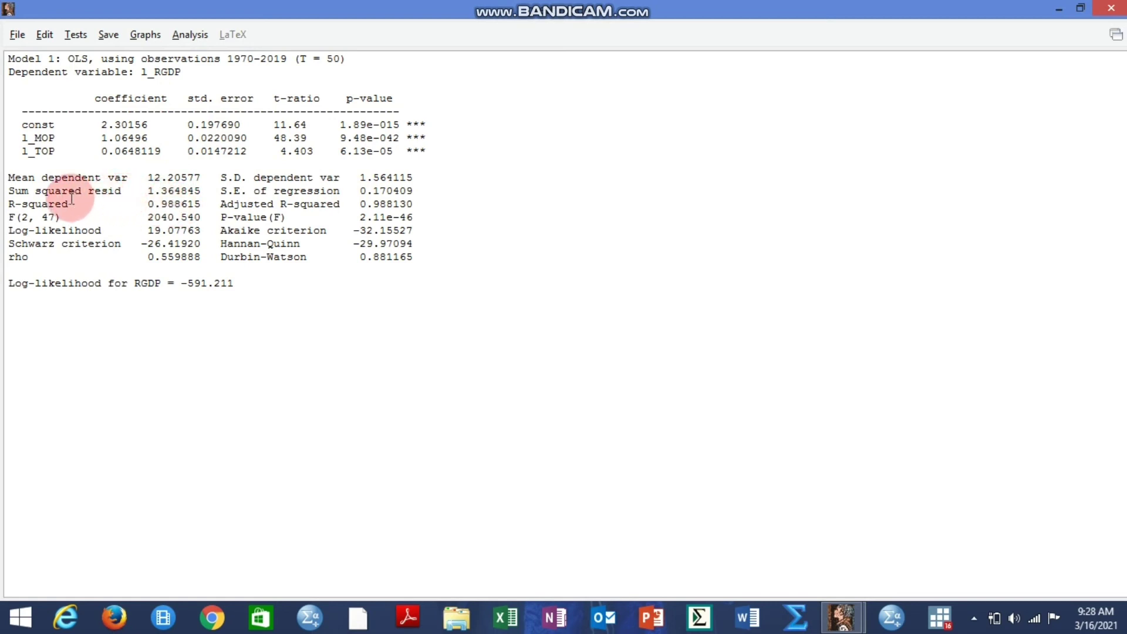
drag(153, 204, 199, 217)
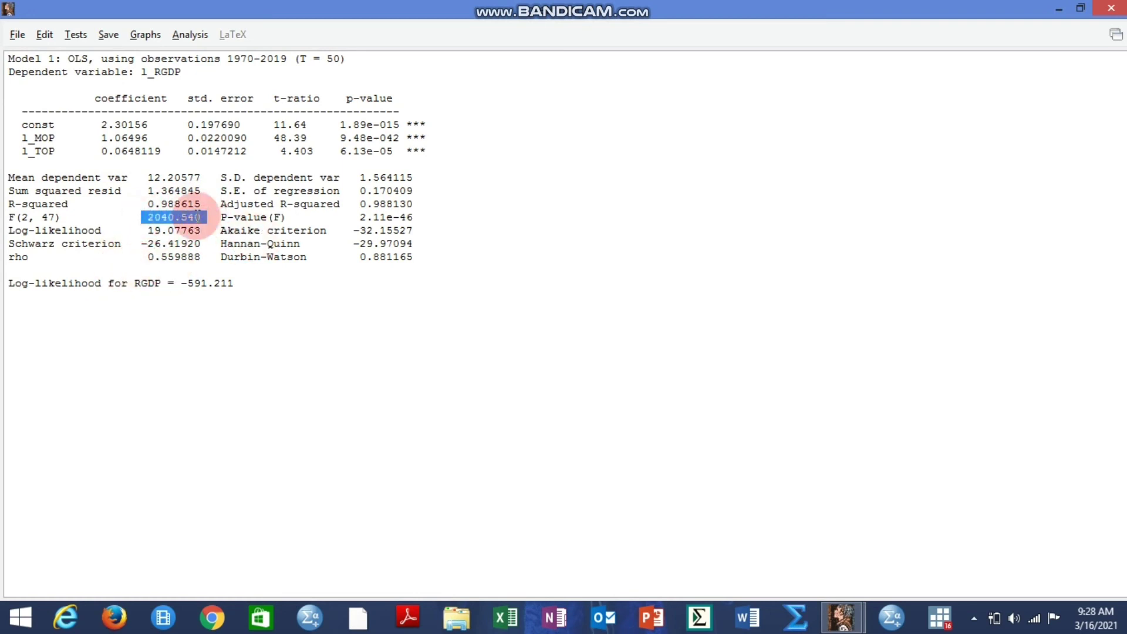
drag(363, 178, 418, 256)
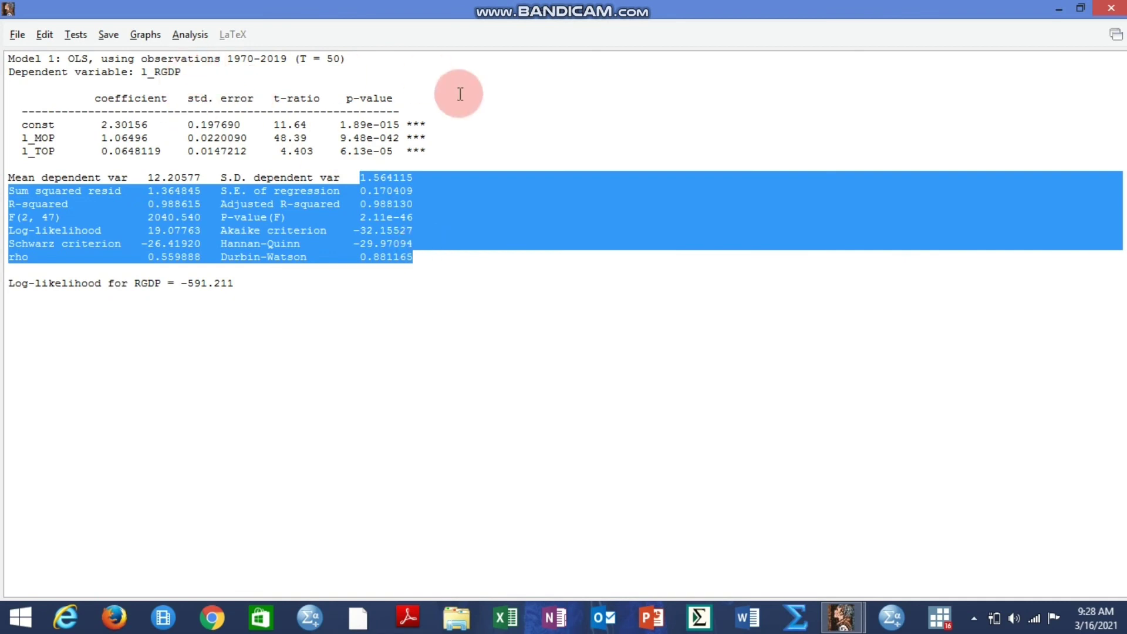
click(446, 294)
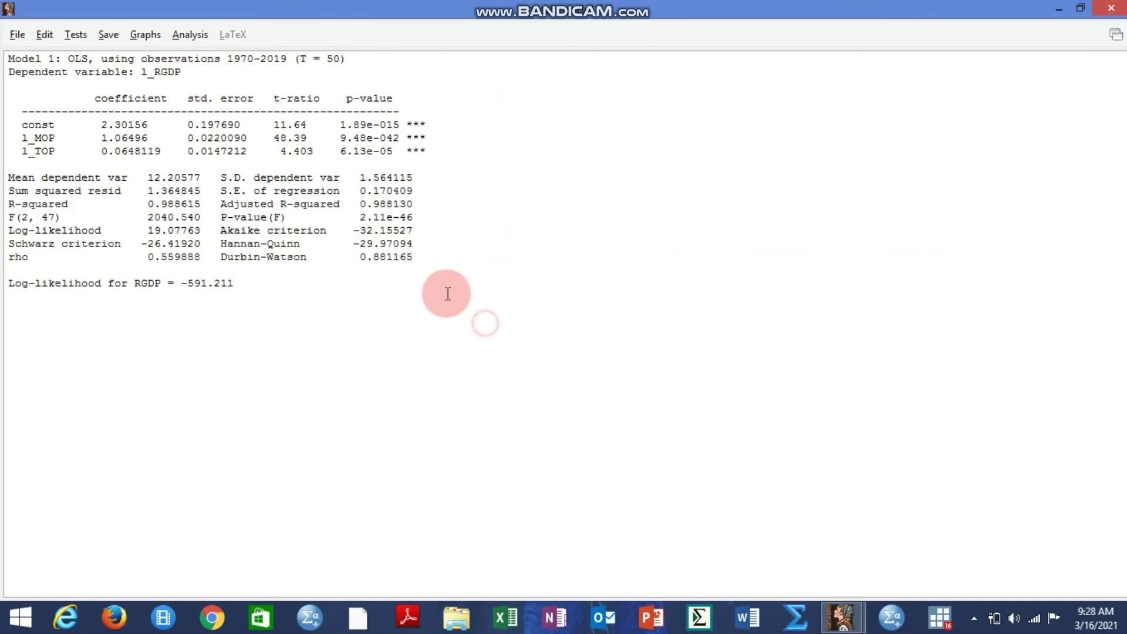
Step: Browse the Model 1 window's Analysis, Graphs and Tests menus, ending with Analysis open
click(191, 35)
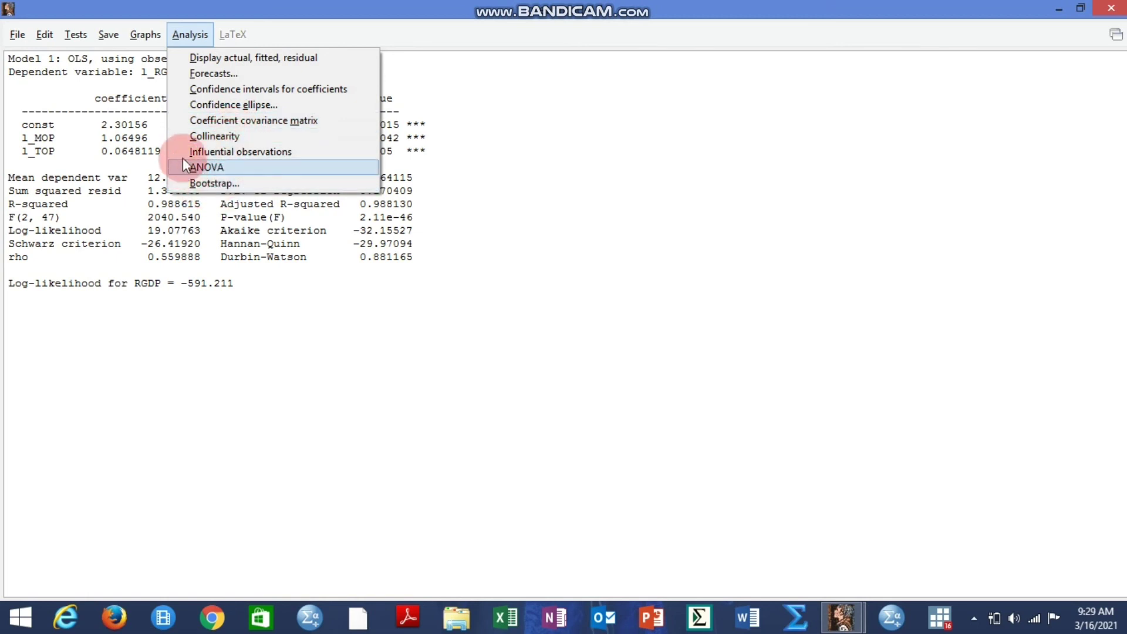
mouse_move(141, 41)
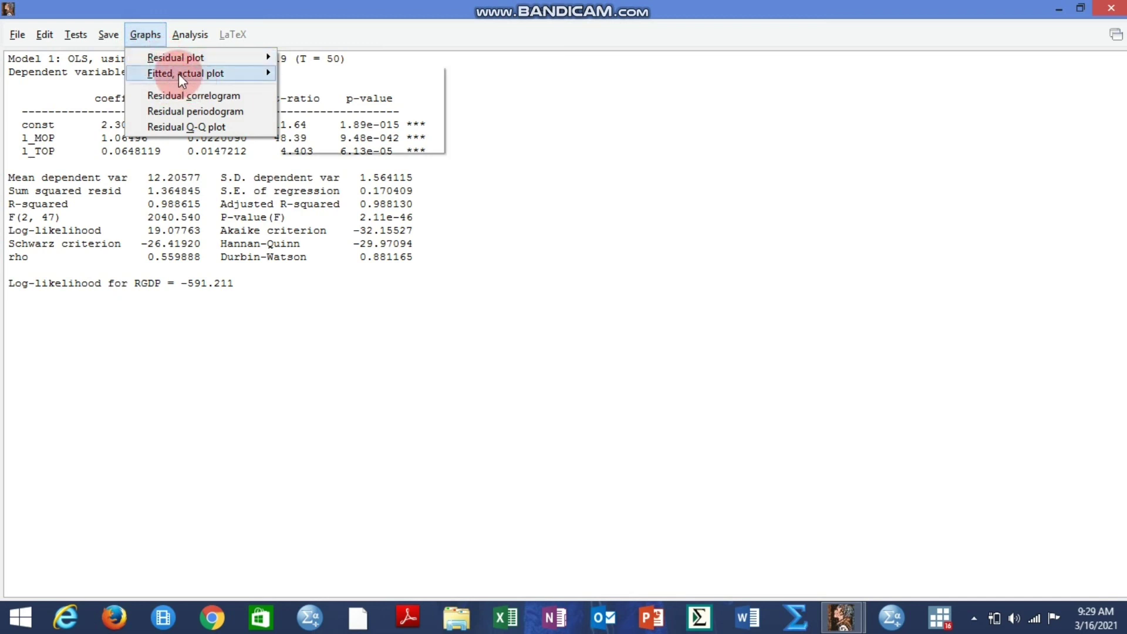
mouse_move(270, 54)
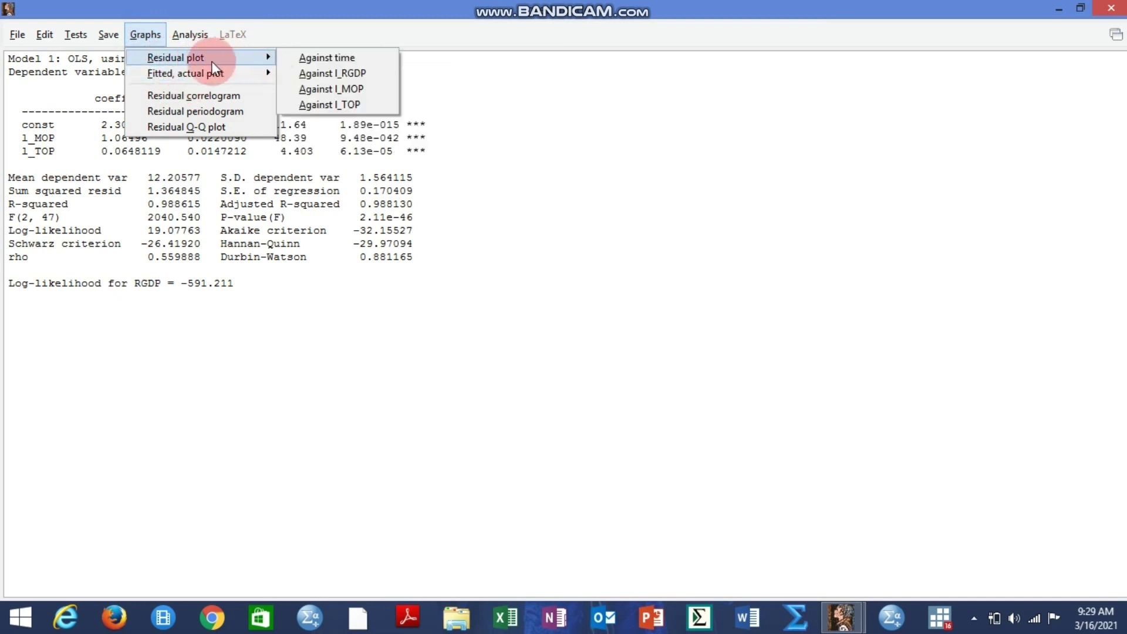
mouse_move(237, 75)
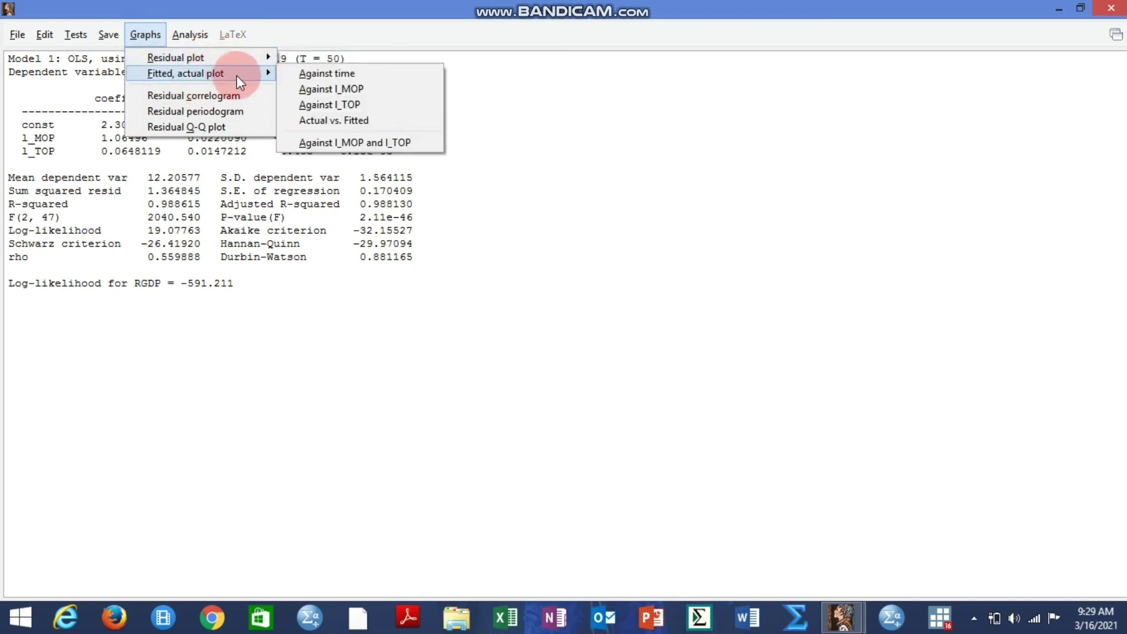
click(76, 40)
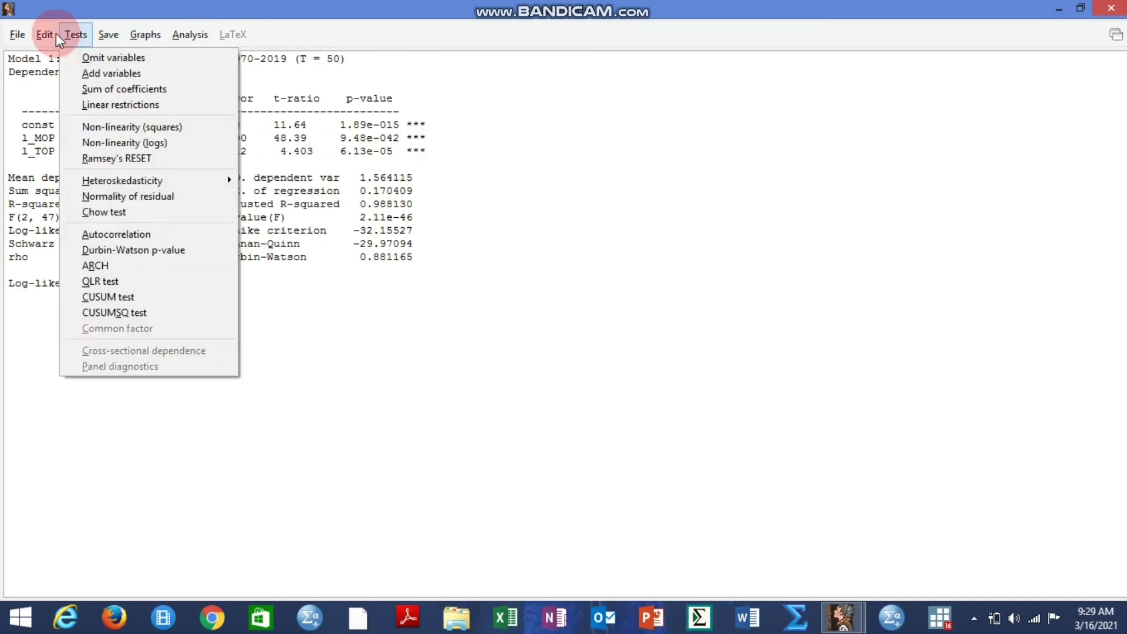
mouse_move(189, 34)
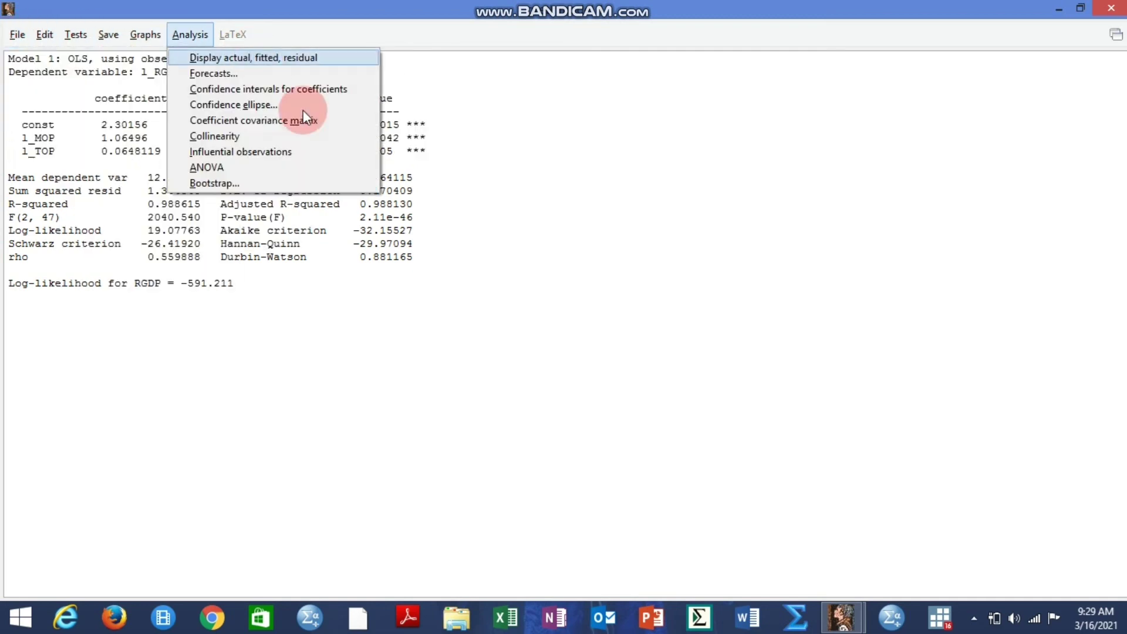